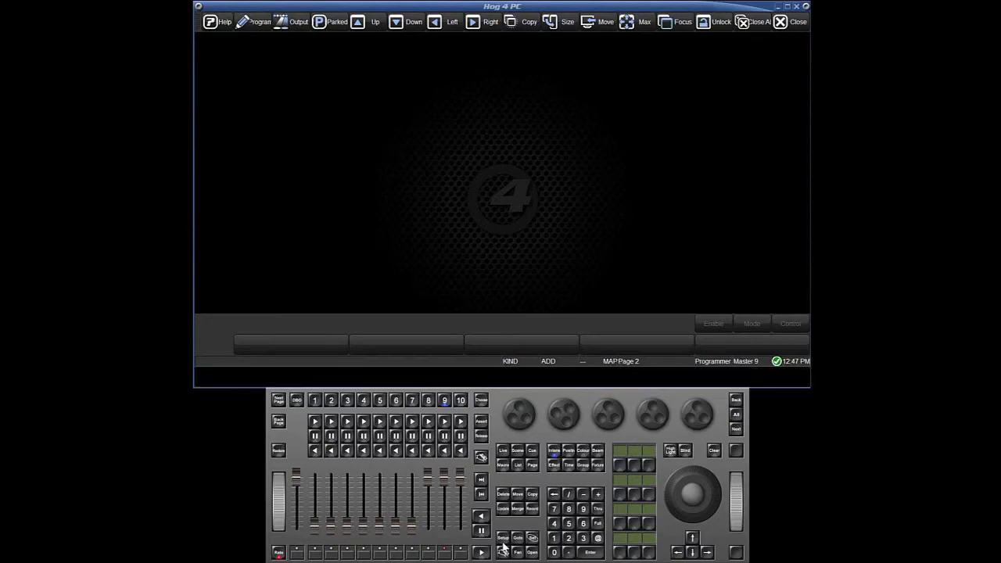
Set the control panel's MIDI input to MIDISPORT 2x2 Anniv and apply the change
click(223, 377)
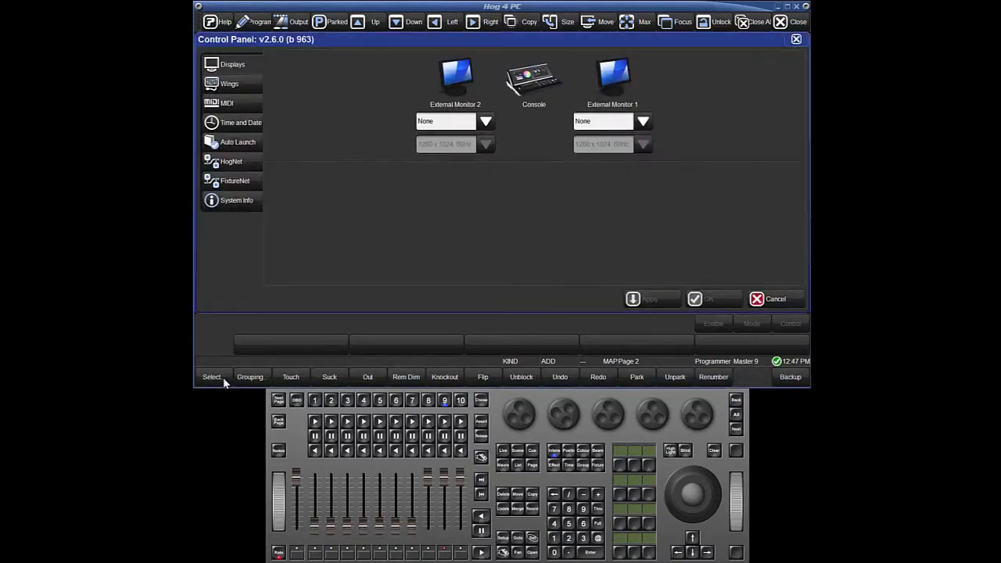
click(250, 104)
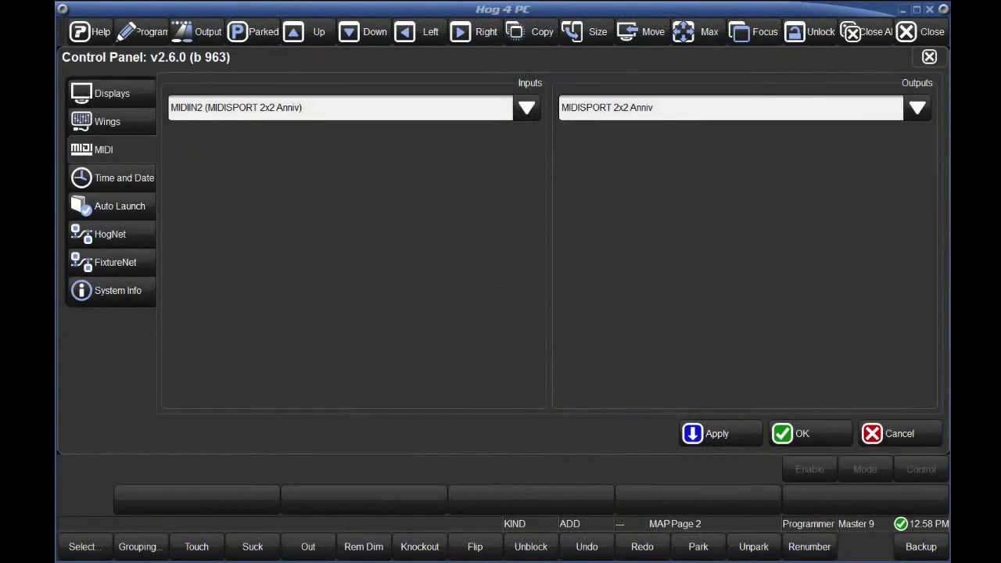
click(470, 108)
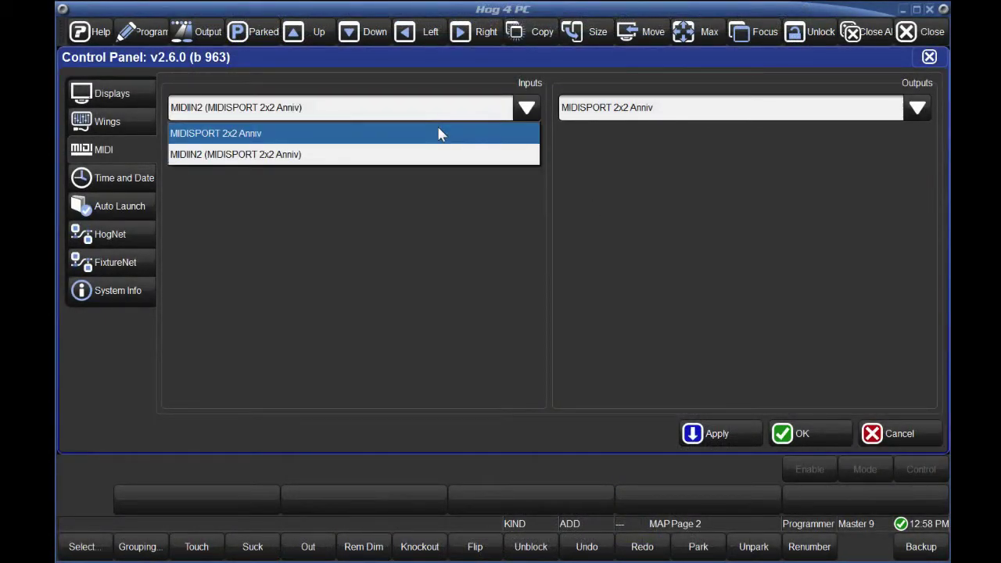
click(440, 134)
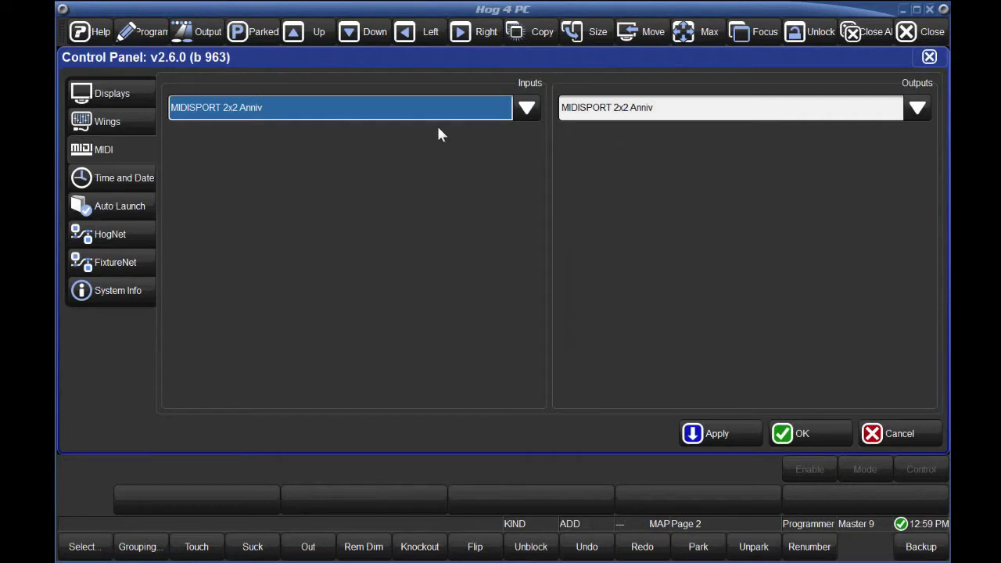
click(733, 435)
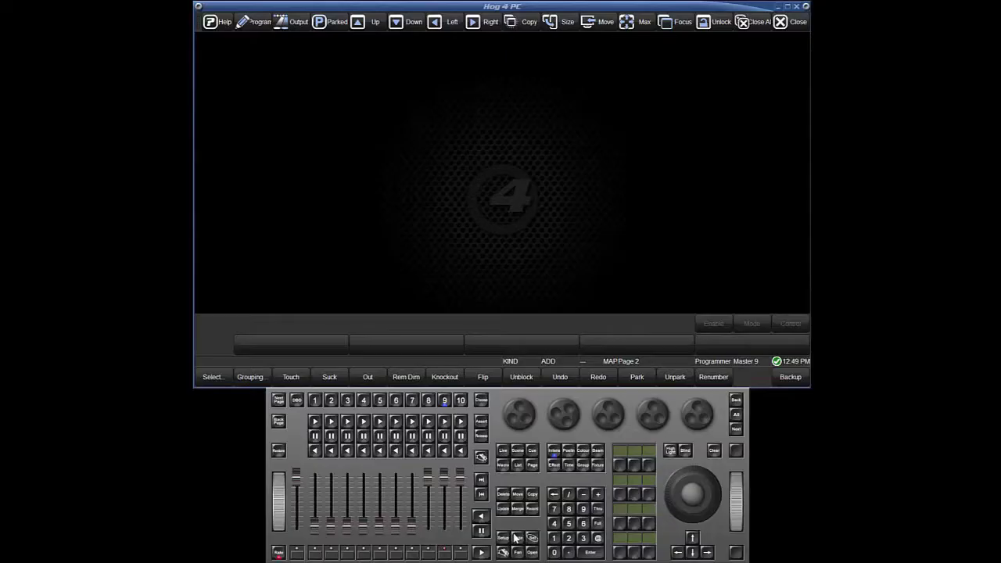
Open the console's MIDI Timecode settings from the network list and show the timecode toolbar
click(504, 539)
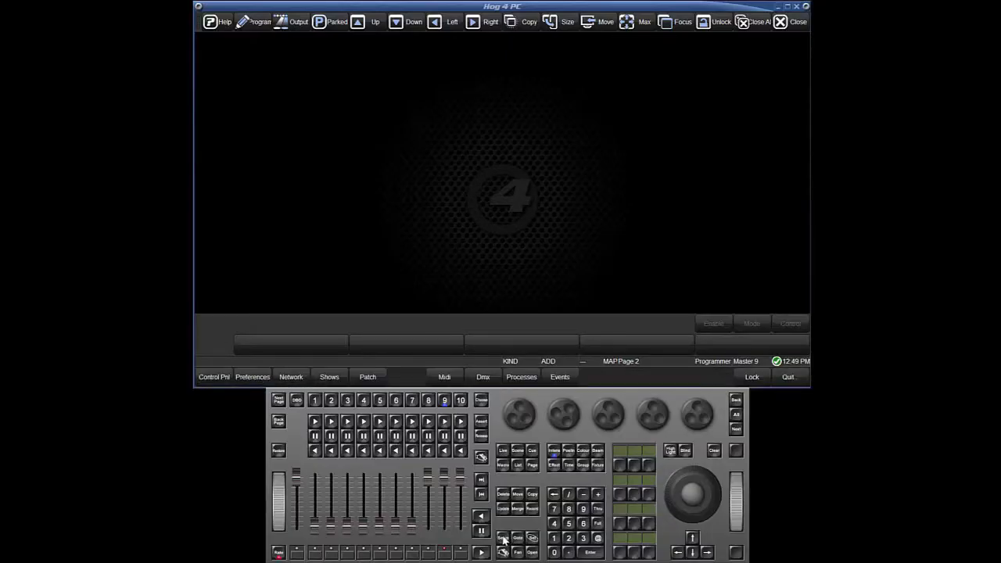
click(290, 377)
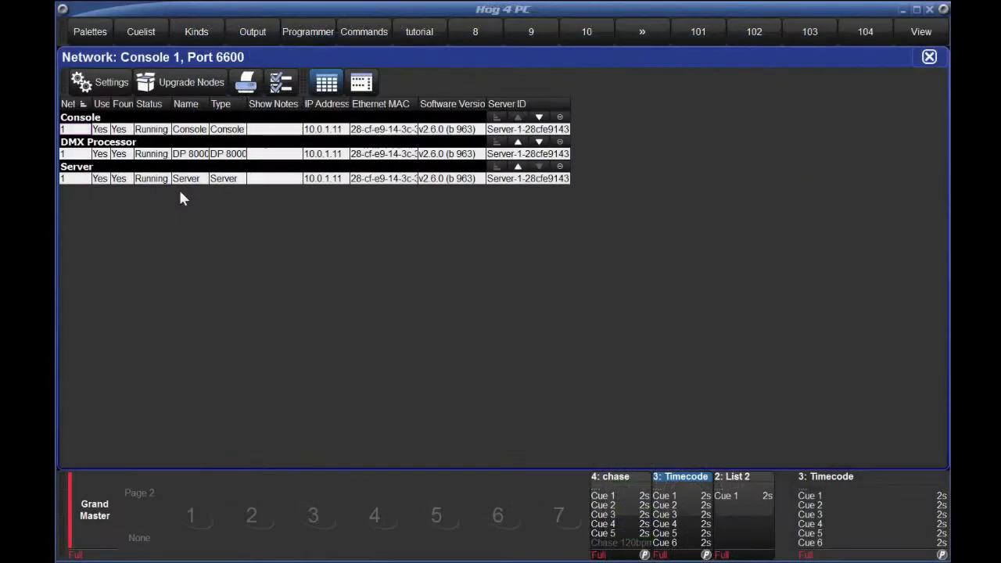
click(80, 131)
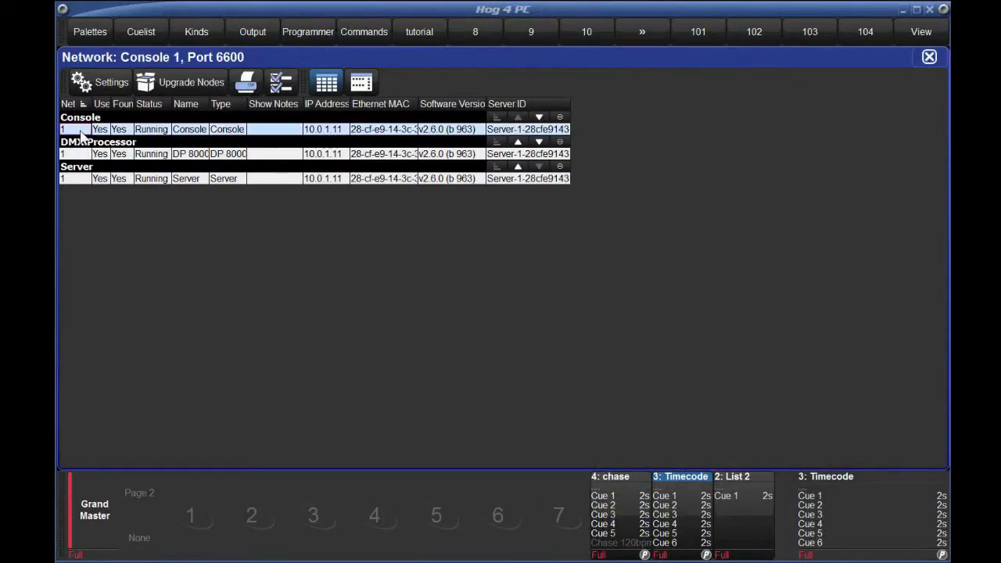
click(110, 82)
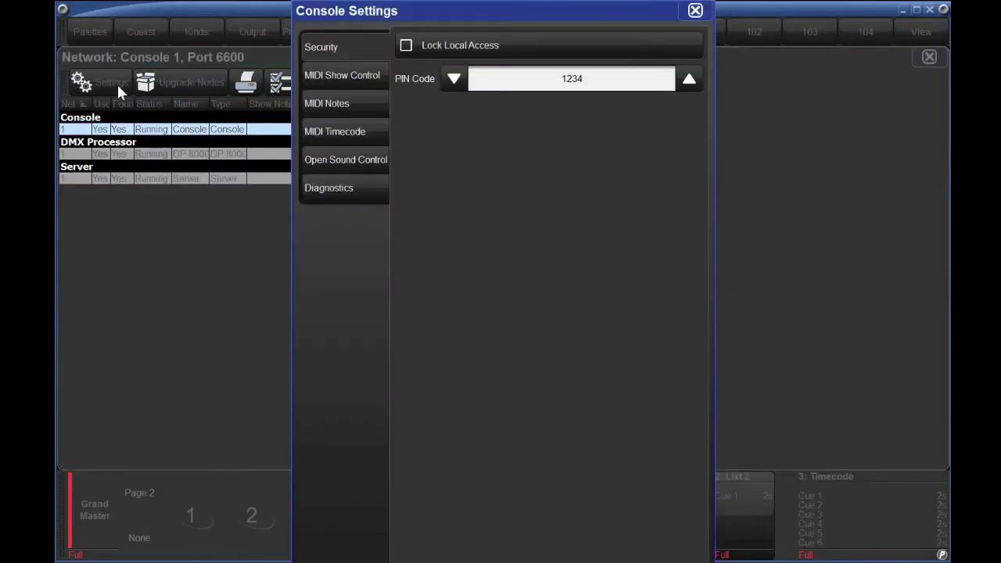
click(380, 131)
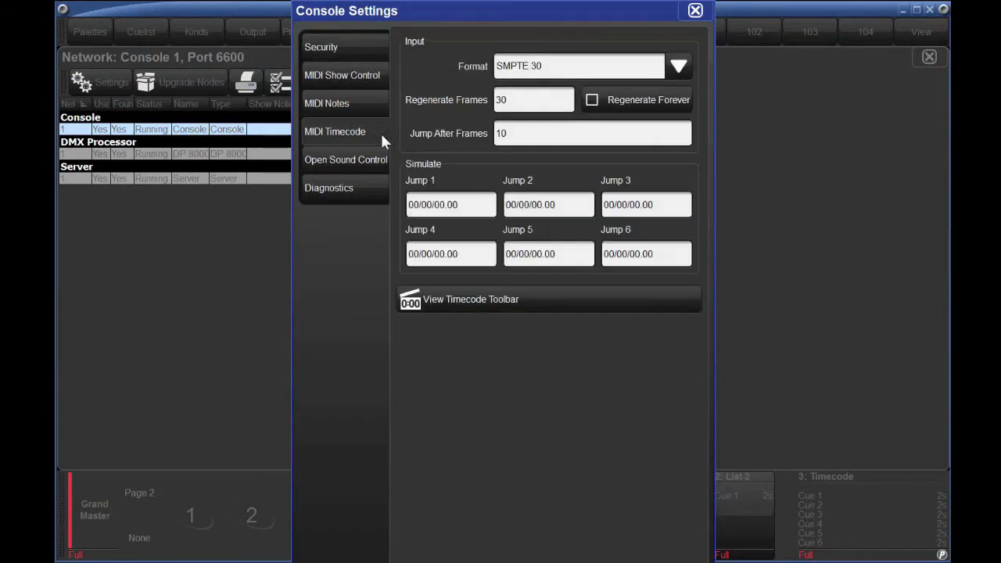
click(574, 306)
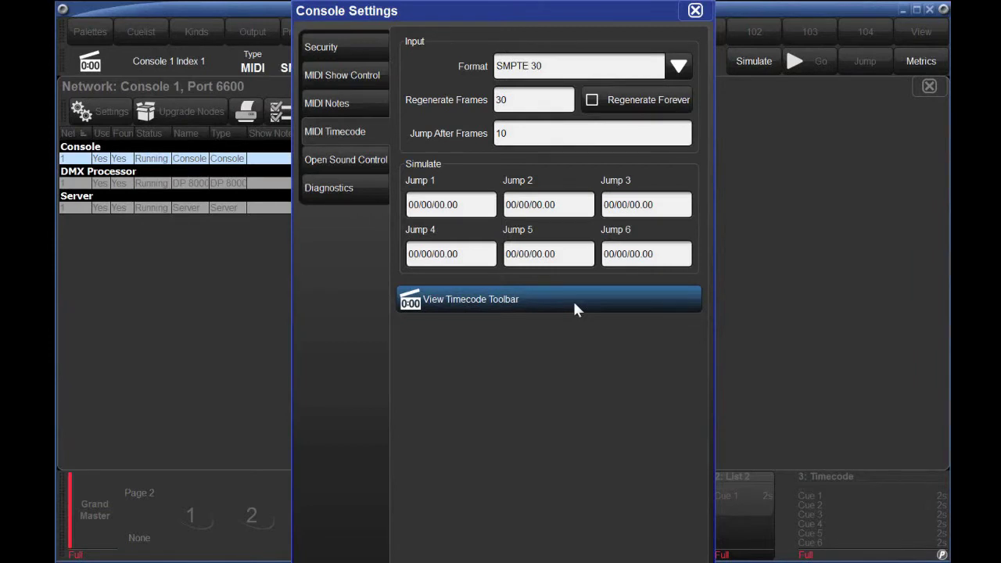
Choose SMPTE 30 as the timecode input format, set simulate Jump 2 to 01/00/00.00, and close the console settings
click(679, 67)
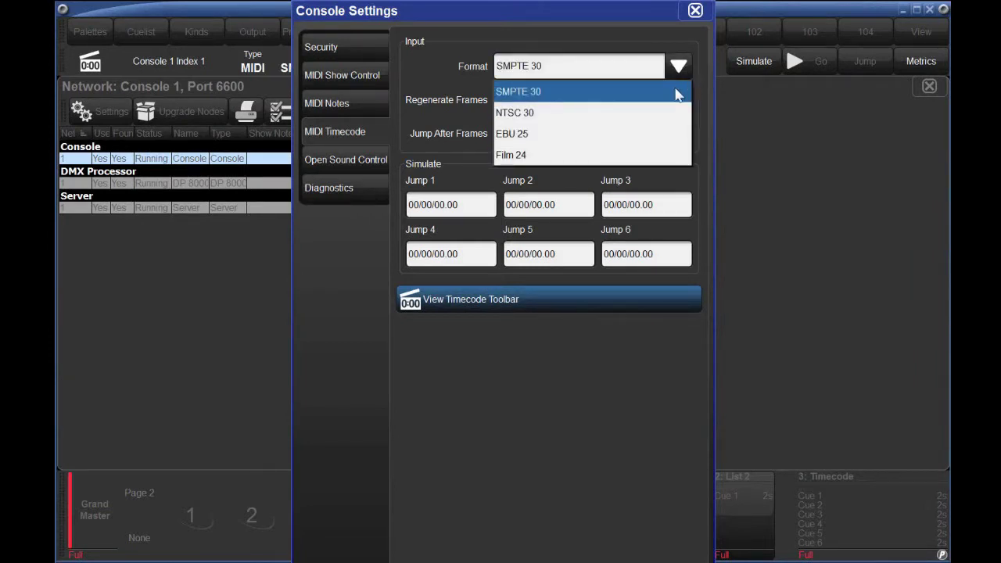
click(674, 92)
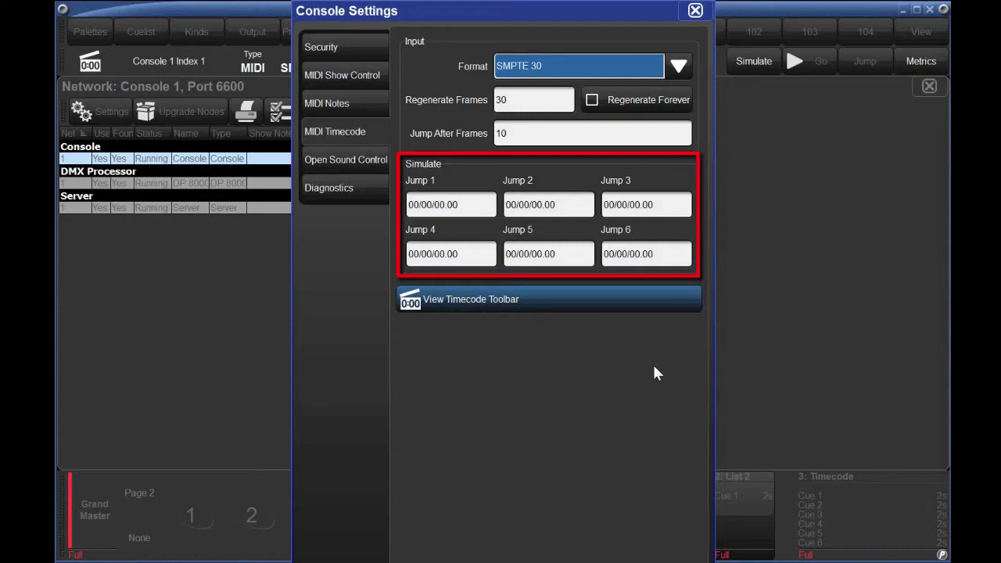
click(517, 202)
text(01)
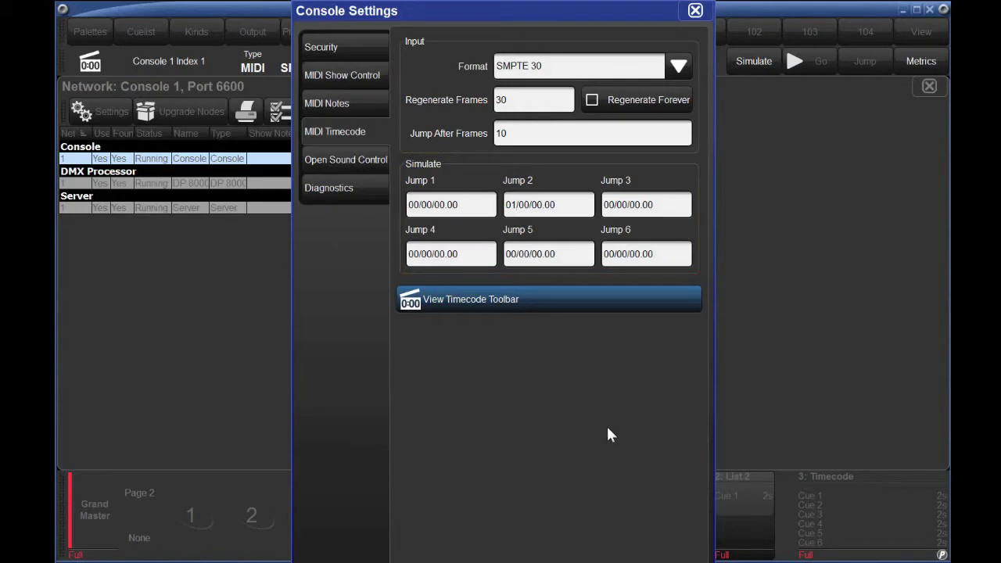
key(Escape)
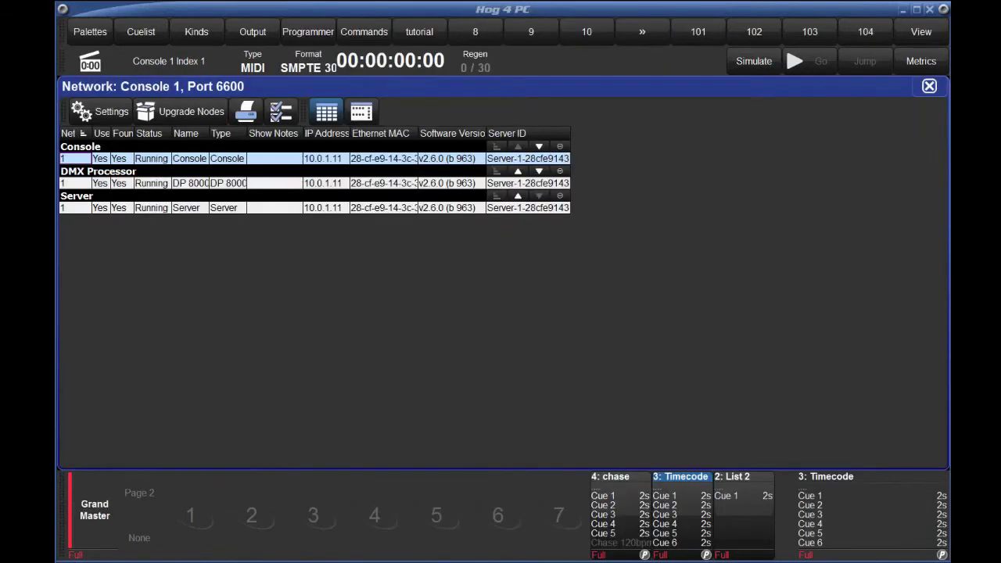
View the timecode widget settings of the DMX Processor 8000 in the network list
click(89, 63)
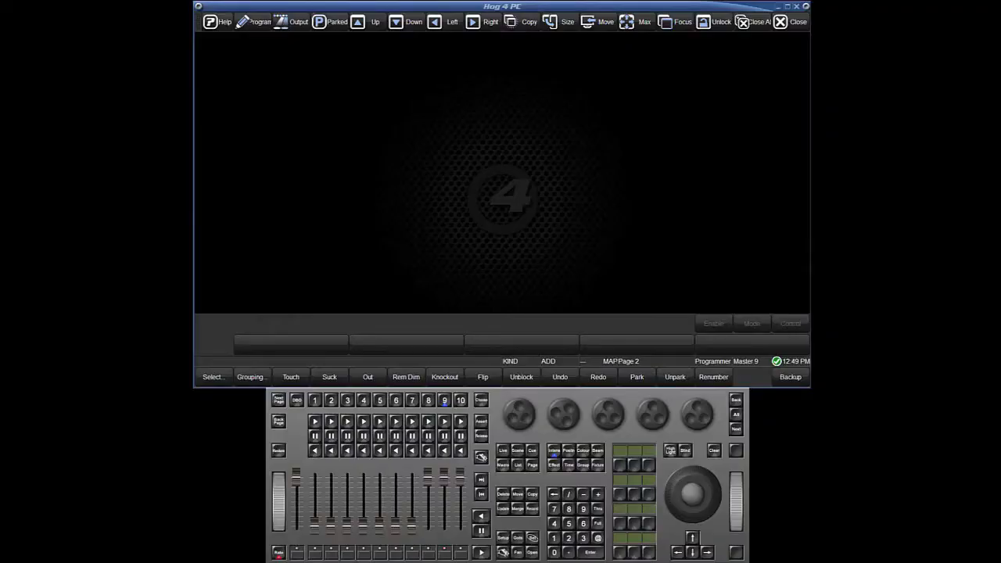
click(503, 538)
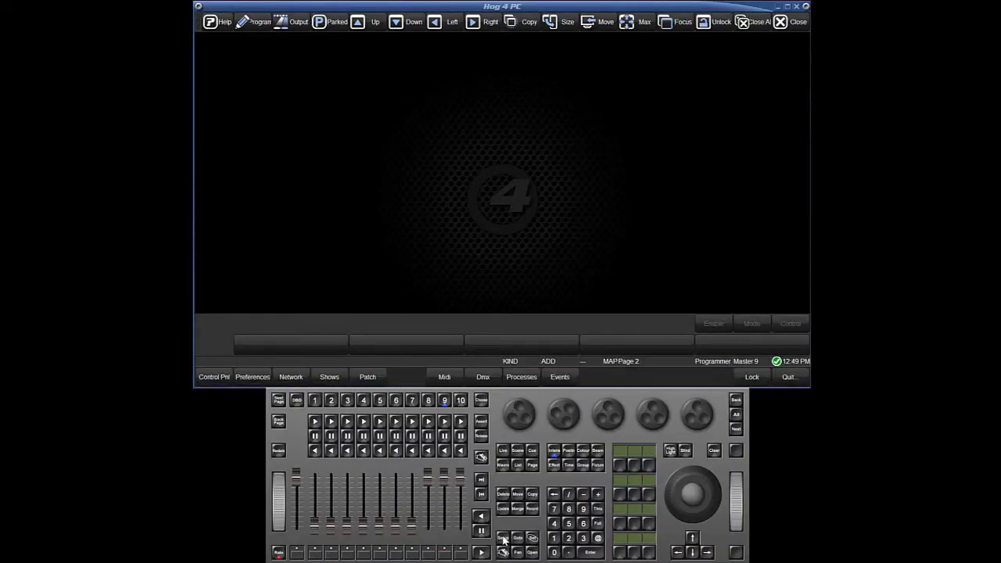
click(291, 377)
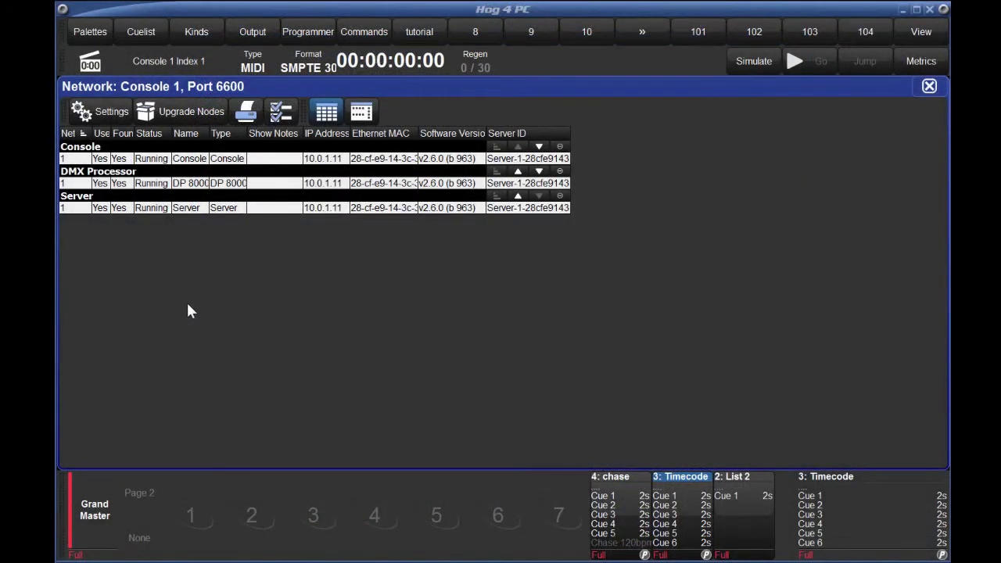
click(84, 185)
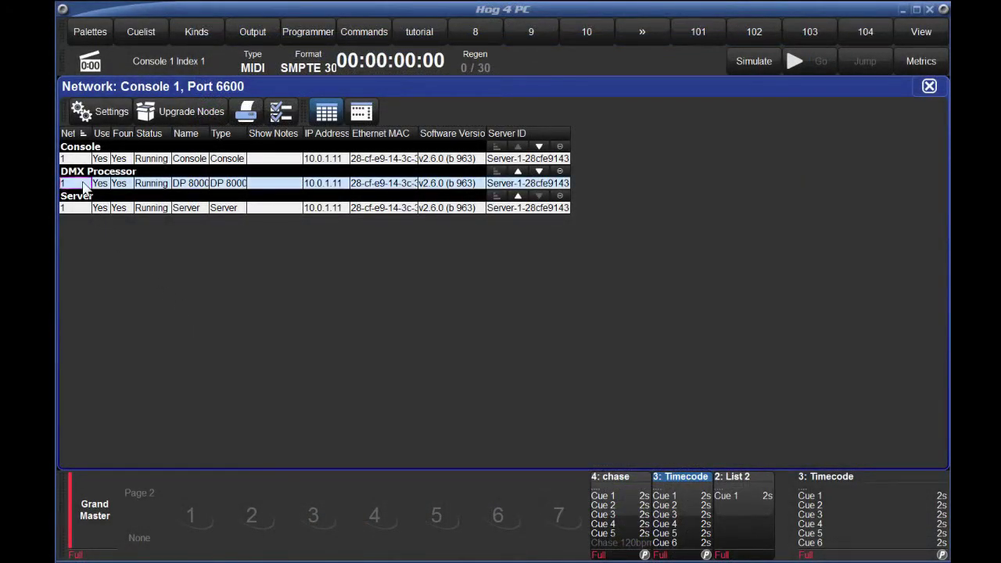
click(101, 116)
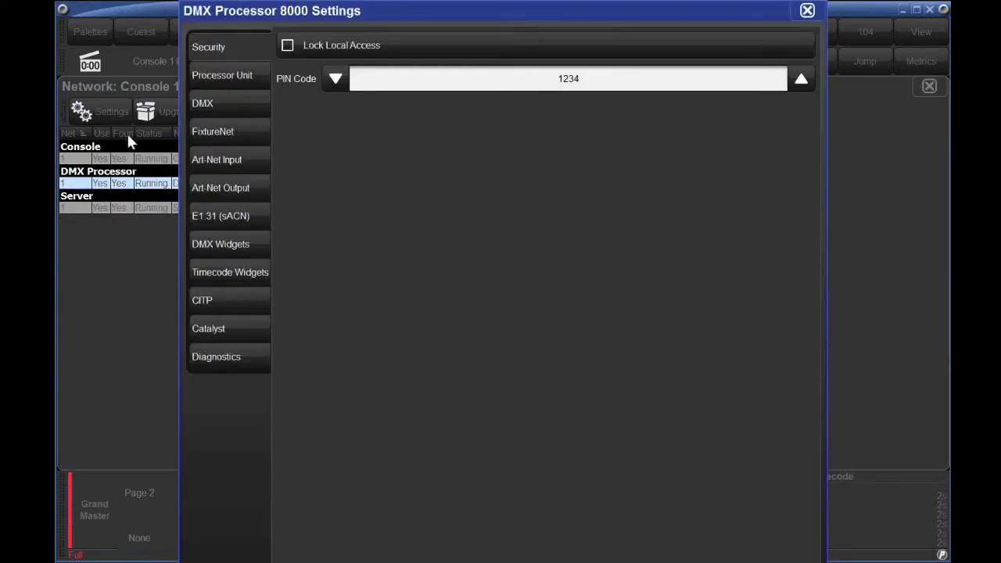
click(246, 271)
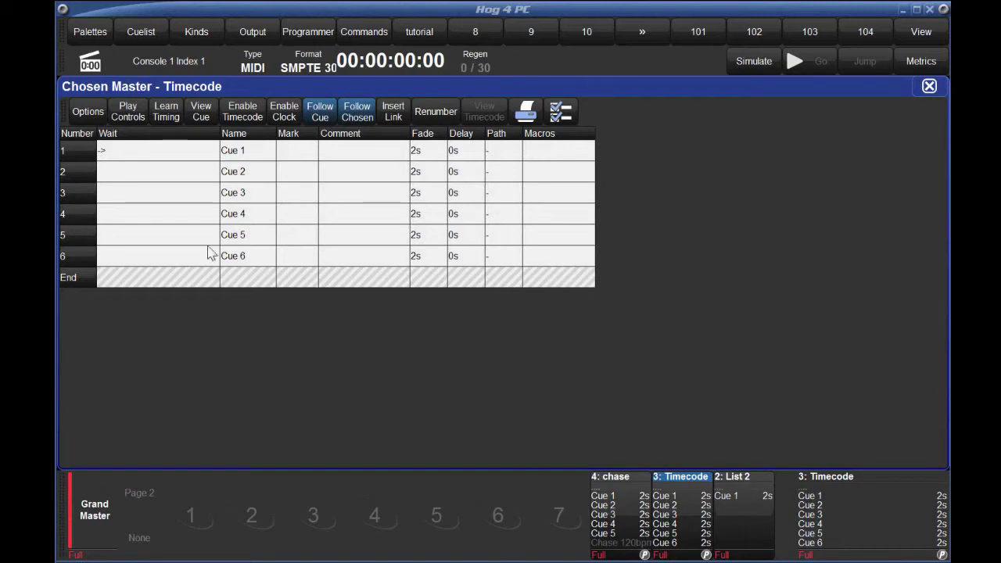
Set the Timecode cuelist's timecode source to Console 1 Index 1 (MIDI) and enable timecode in its playback options
click(89, 116)
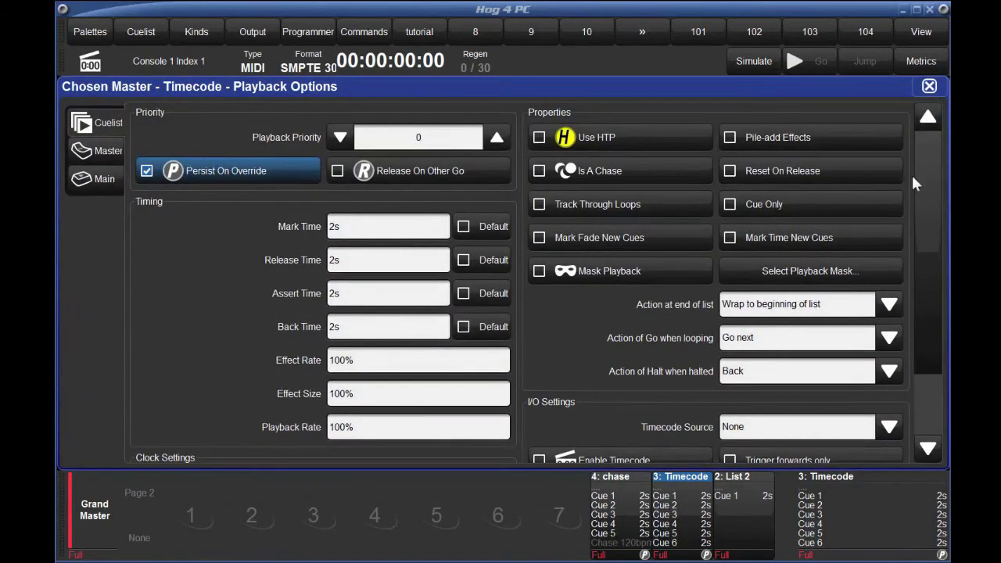
scroll(922, 176, down, 2)
click(886, 342)
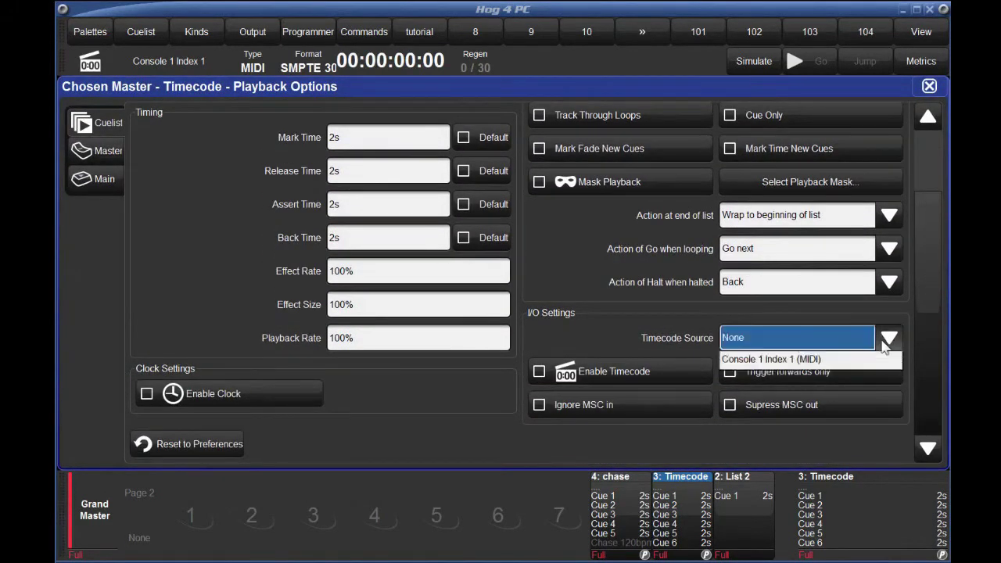
click(879, 385)
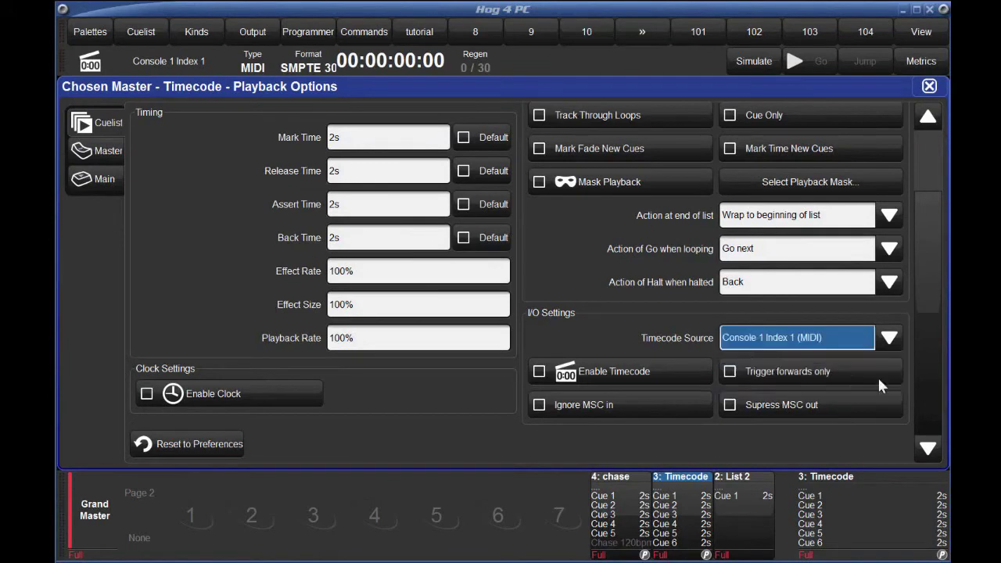
click(679, 382)
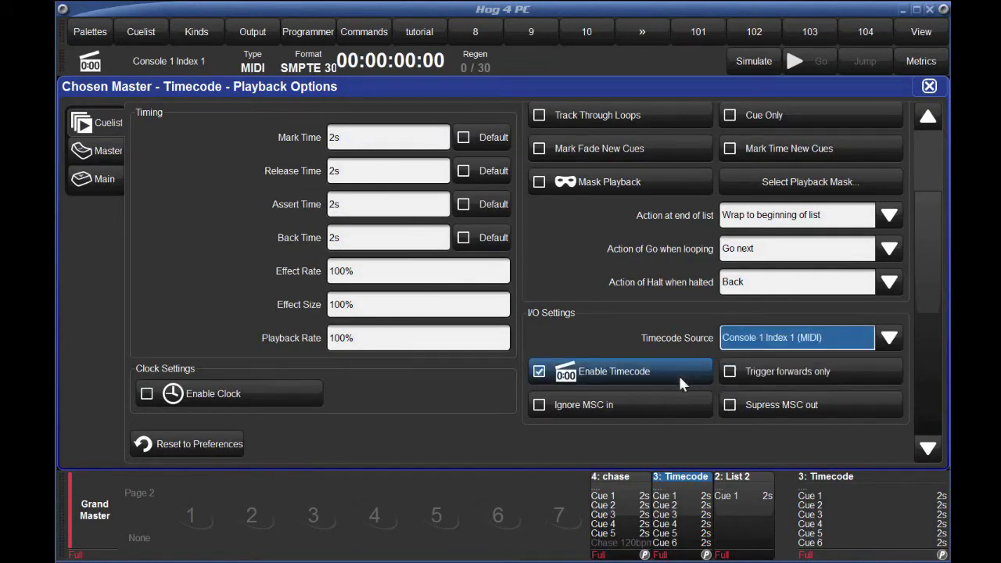
click(867, 375)
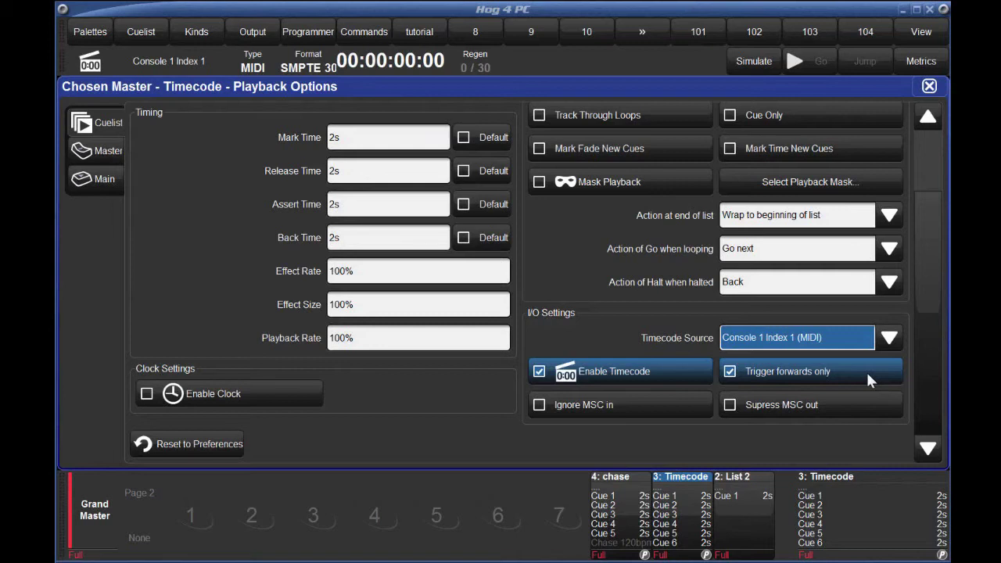
click(868, 380)
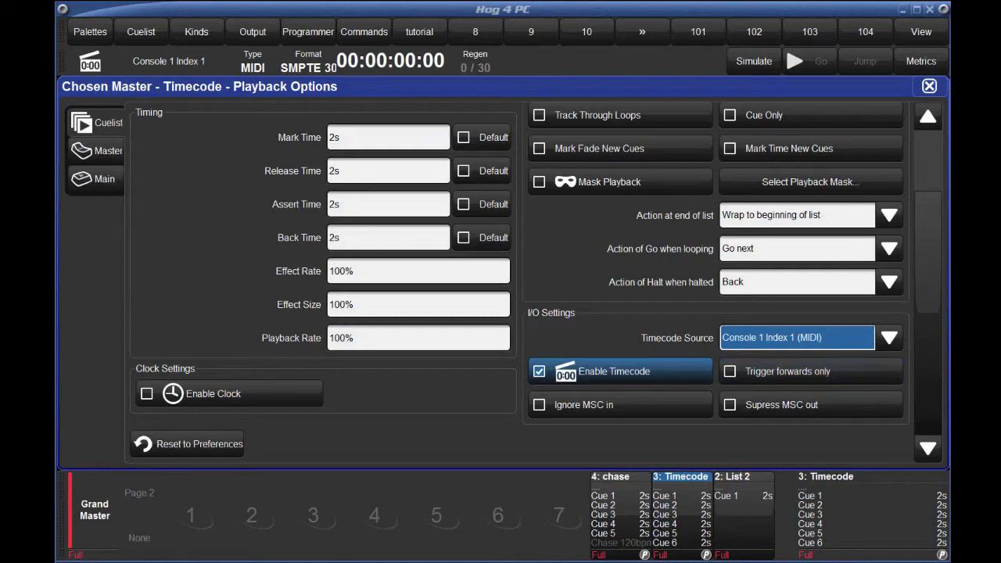
click(930, 86)
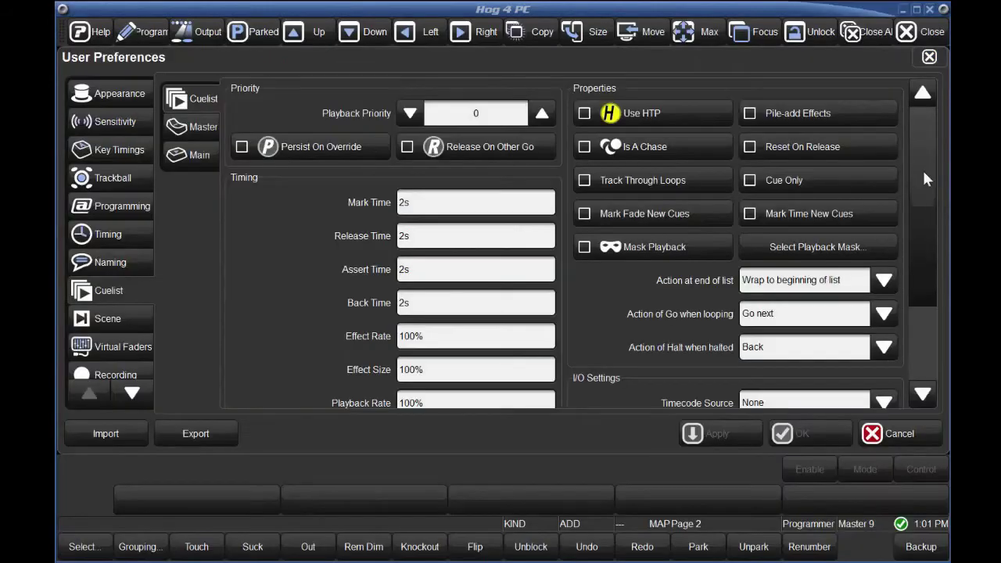
Set the default cuelist preferences to timecode source Console 1 Index 1 (MIDI), with Enable Timecode and Trigger forwards only selected
drag(924, 169, 920, 305)
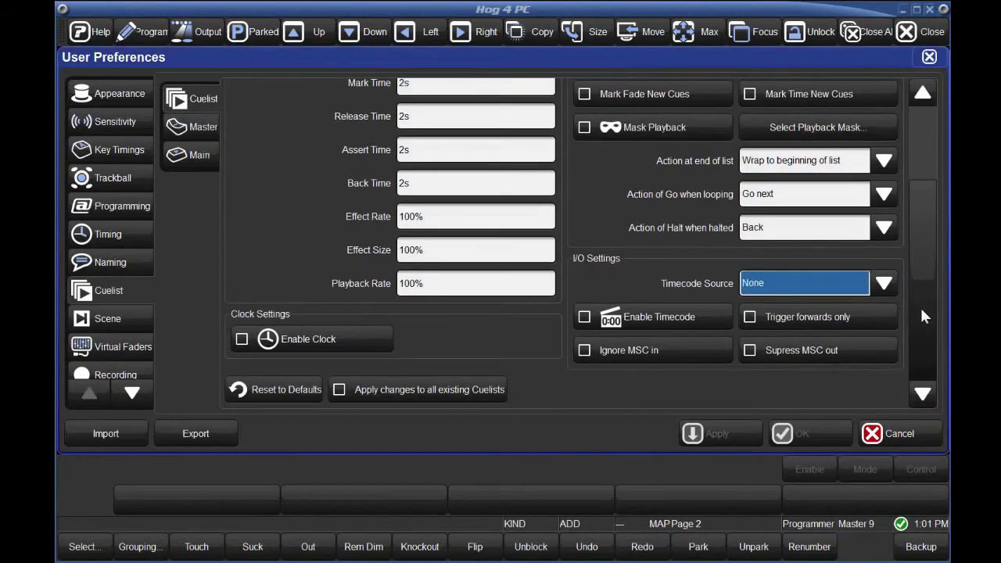
click(884, 285)
click(829, 328)
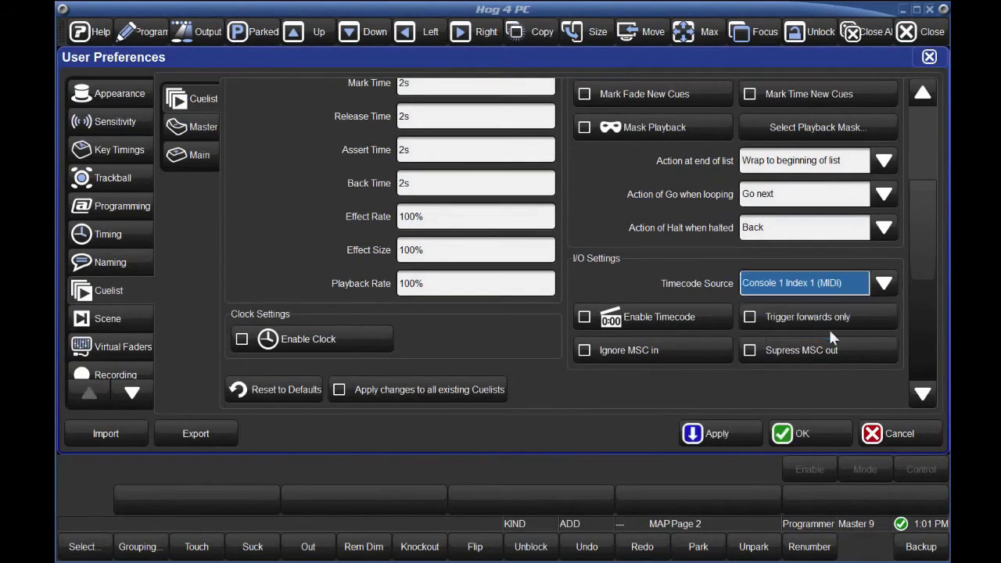
click(701, 324)
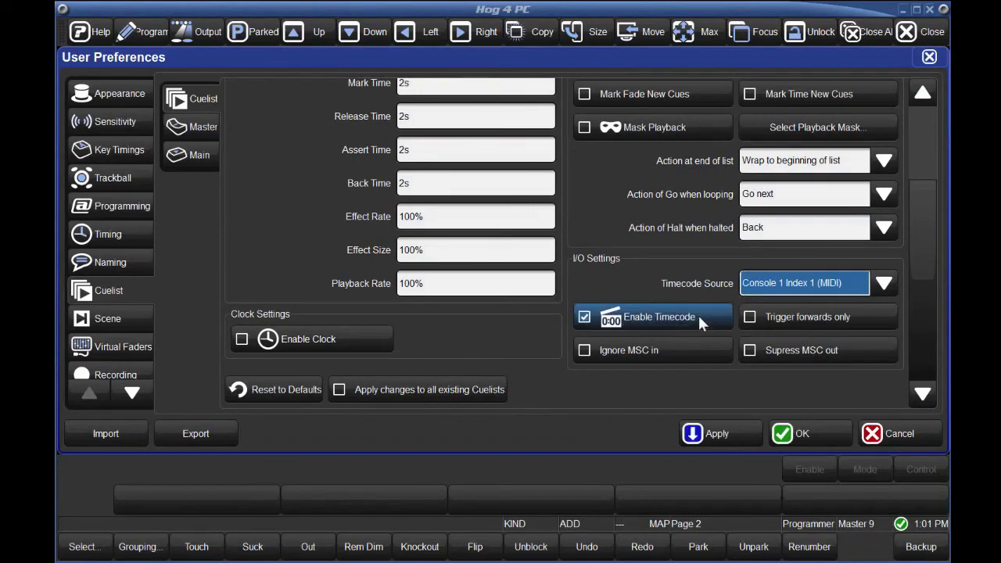
click(770, 316)
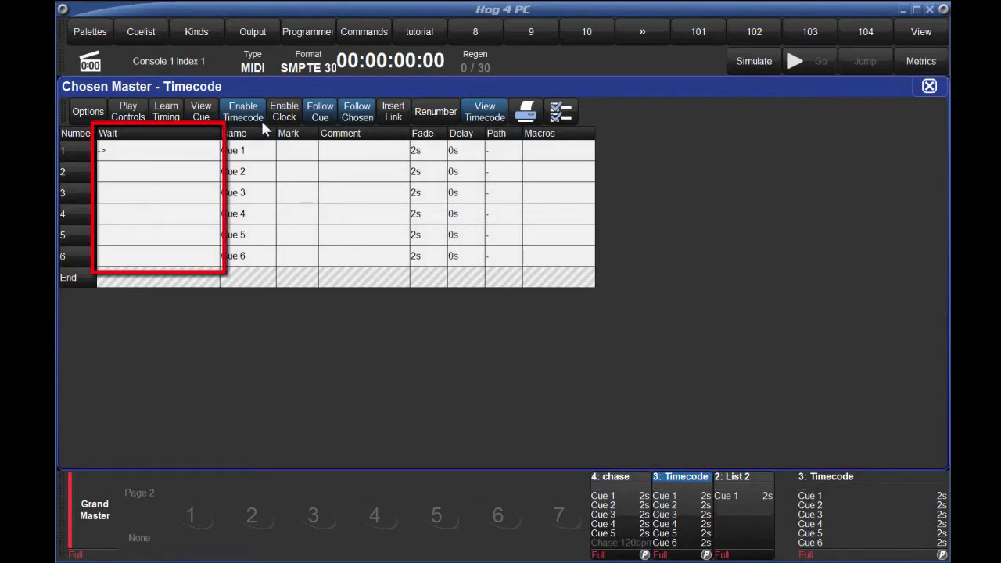
Set cue 1's wait in the Timecode cuelist to the 30 FPS timecode value 01/03/20.25
click(177, 159)
click(177, 160)
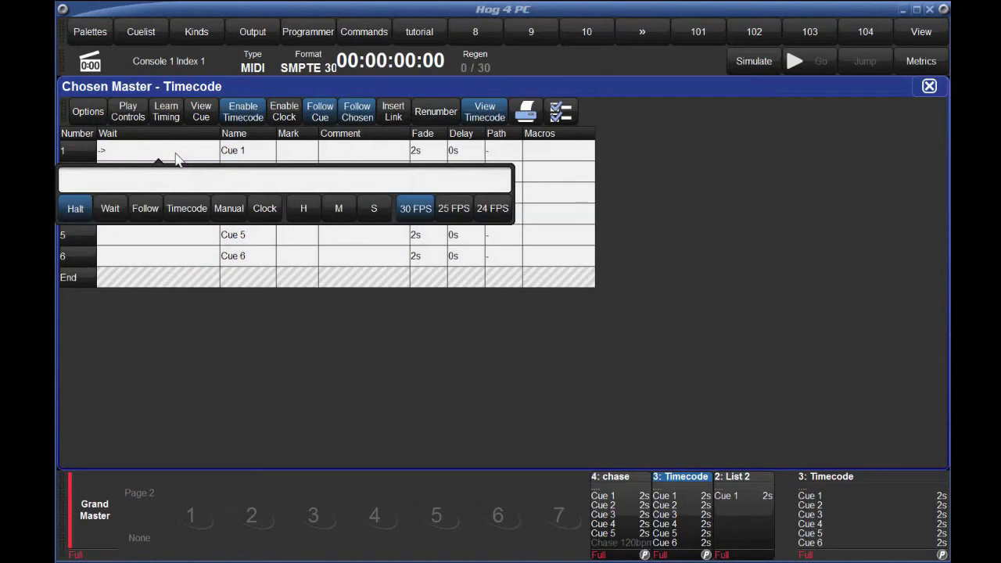
text(1/0)
text(3/)
text(20.)
text(25)
key(Return)
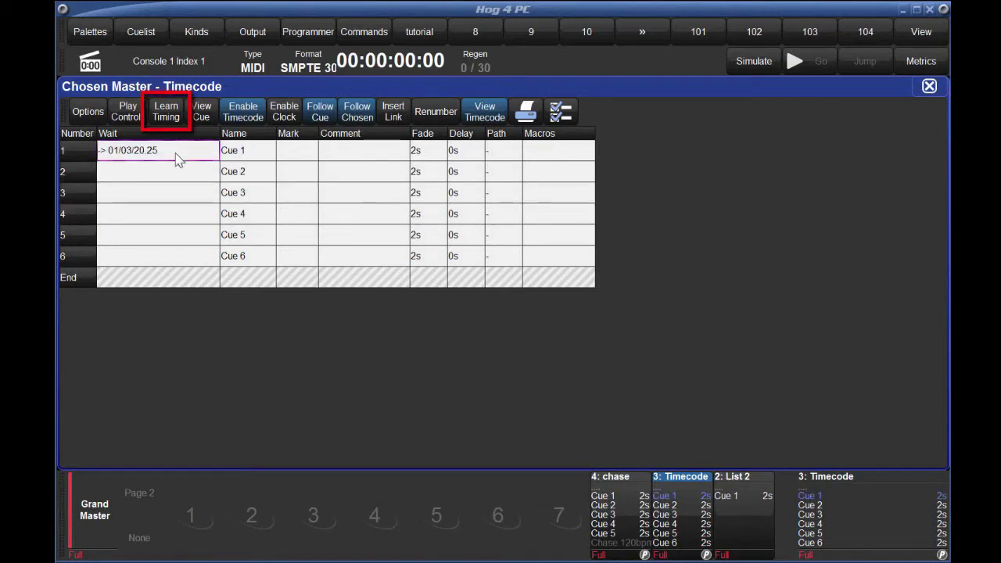
Clear the wait value of cue 1 in the Timecode cuelist
click(178, 159)
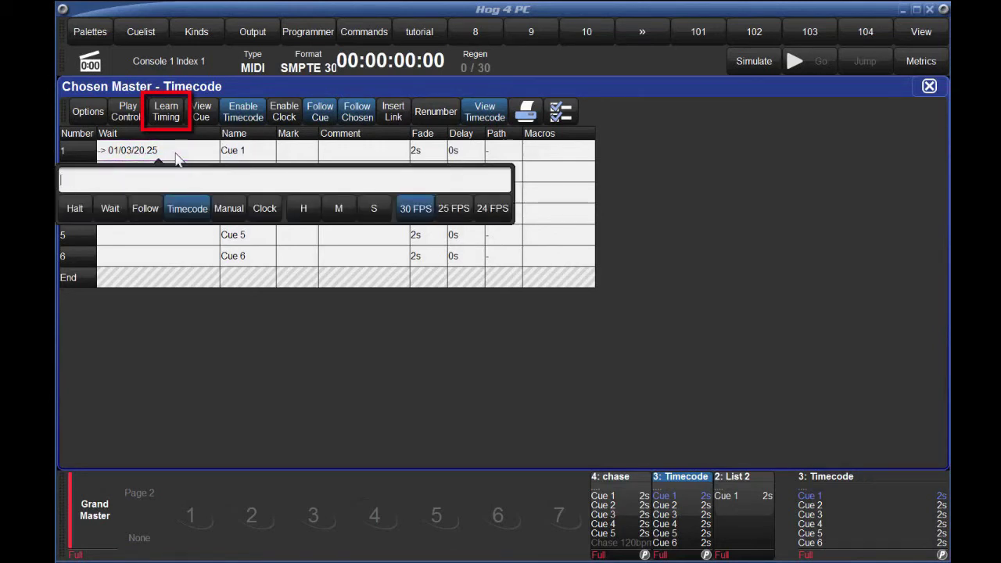
key(BackSpace)
key(Return)
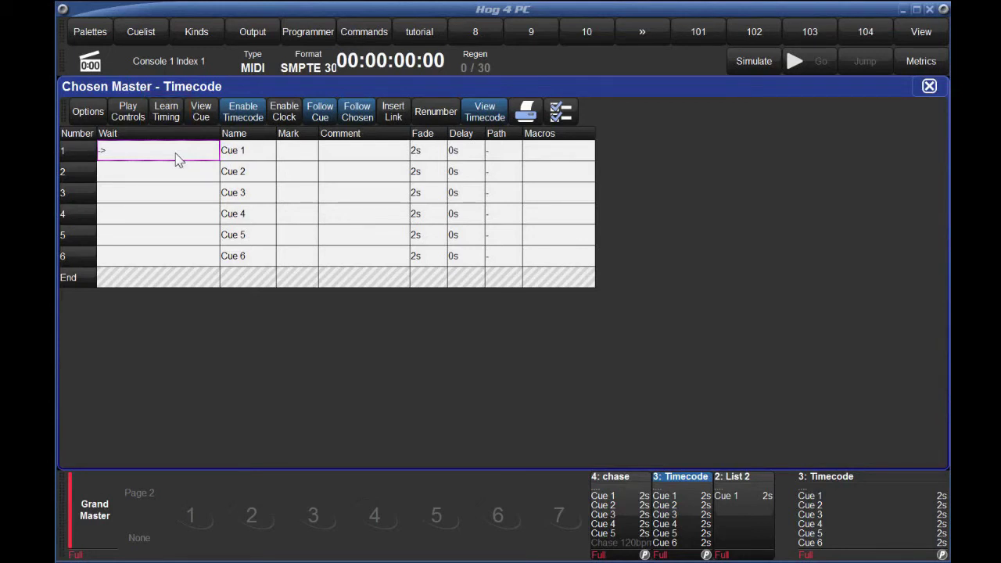
Enable simulated timecode, run it briefly, and reset it to 00/00/00.00
click(767, 66)
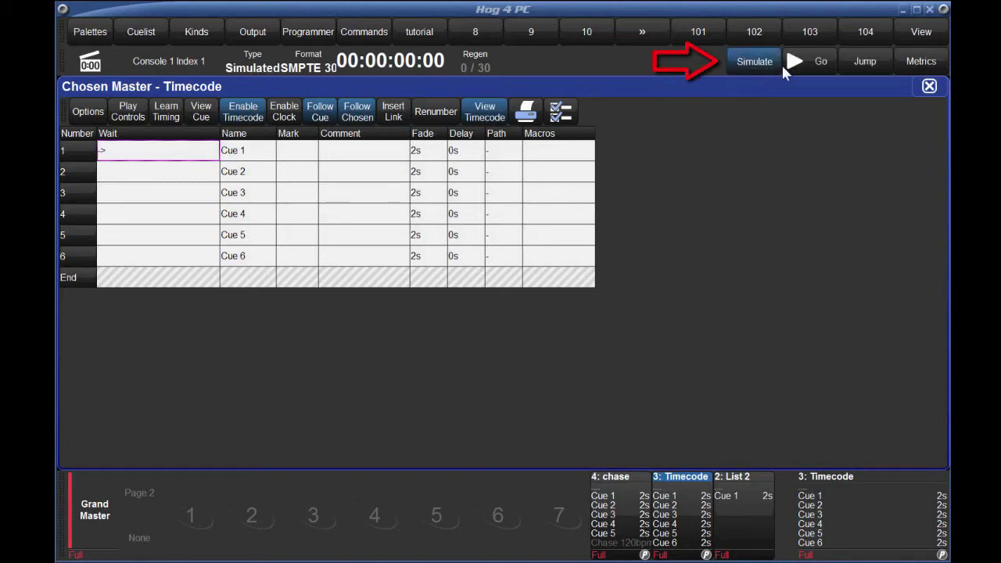
click(816, 66)
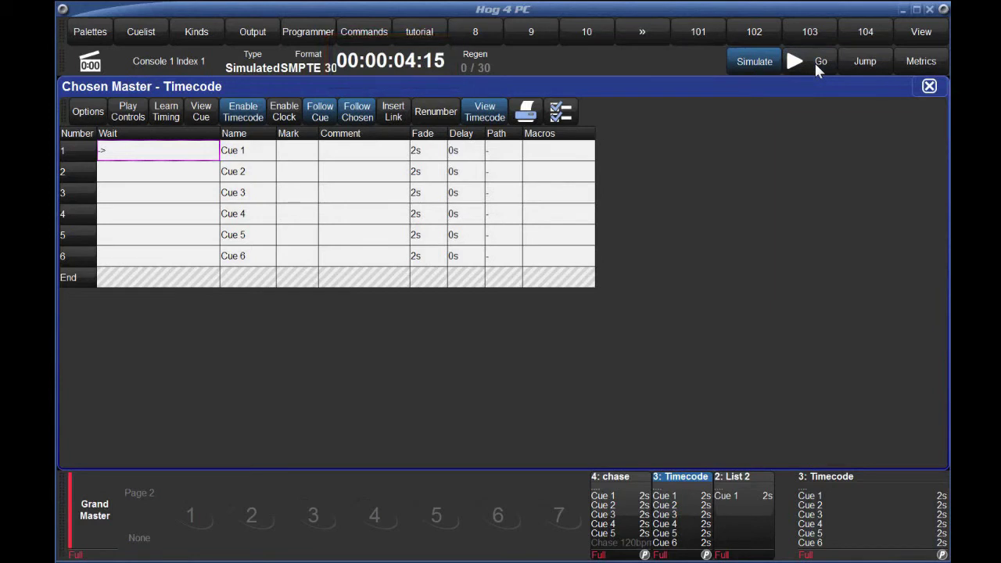
click(886, 70)
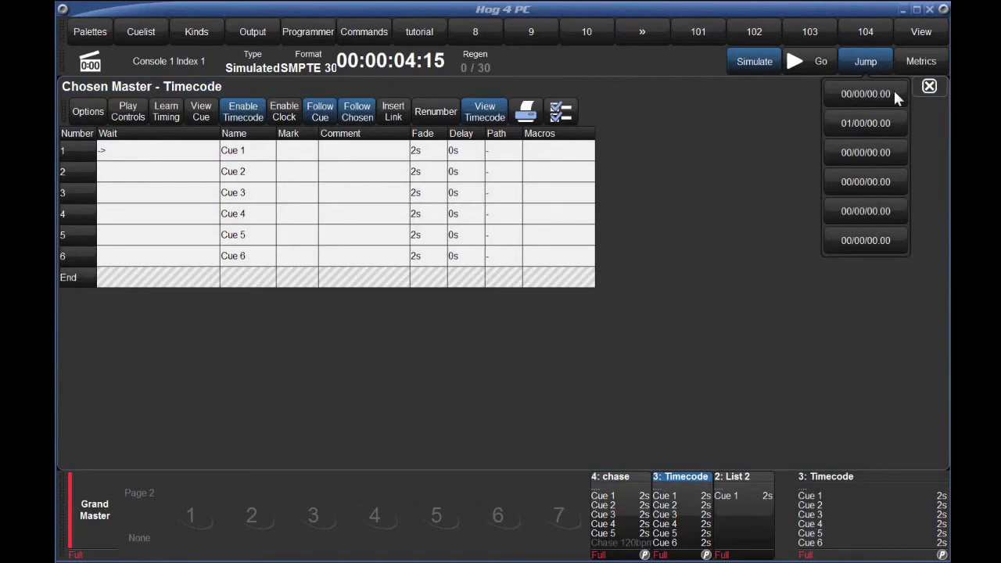
click(893, 92)
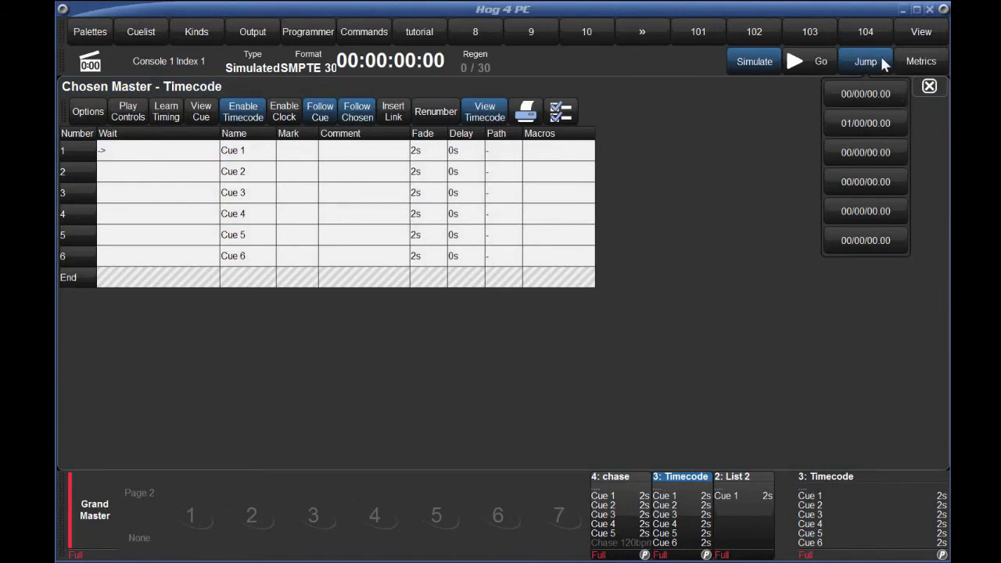
click(882, 61)
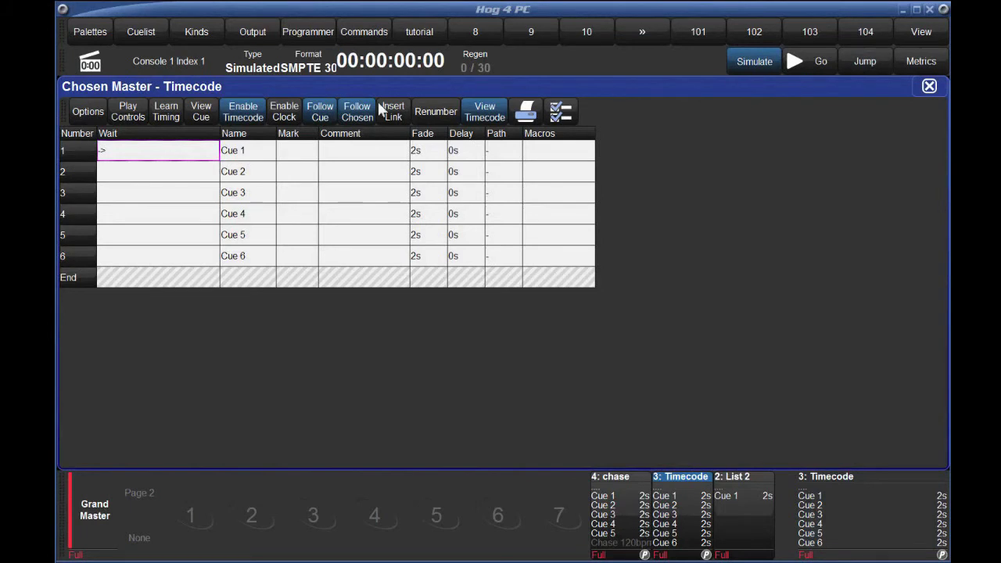
Learn timecode waits for cues 1 to 6 by firing them against the running simulated timecode, from about 00/00/00.23 to about 00/00/08.14
click(166, 112)
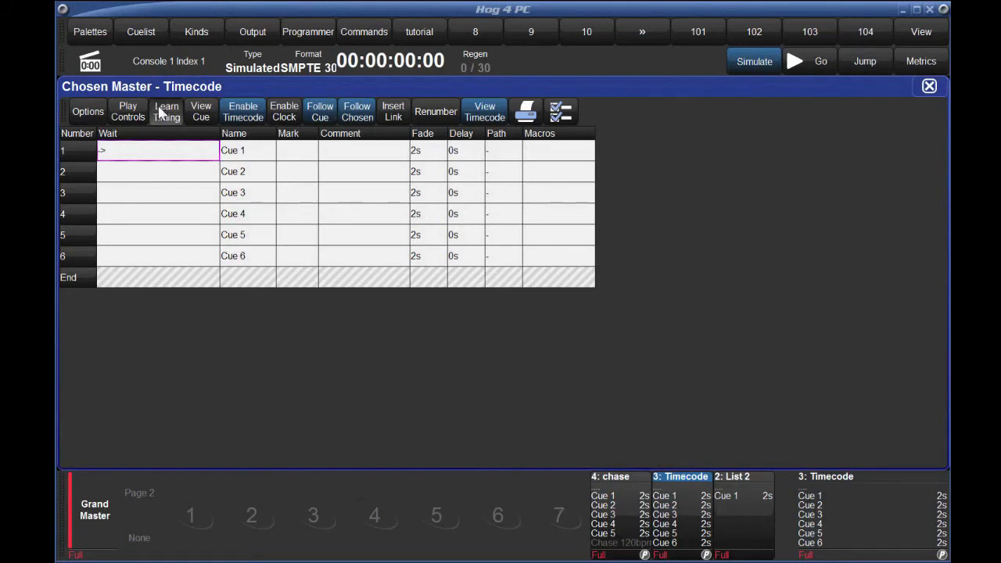
click(811, 66)
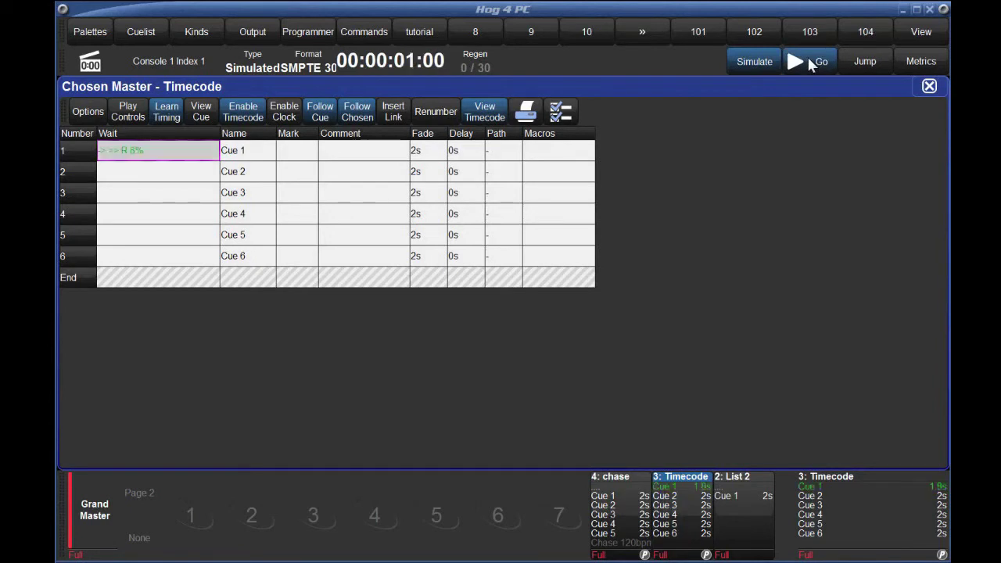
click(812, 66)
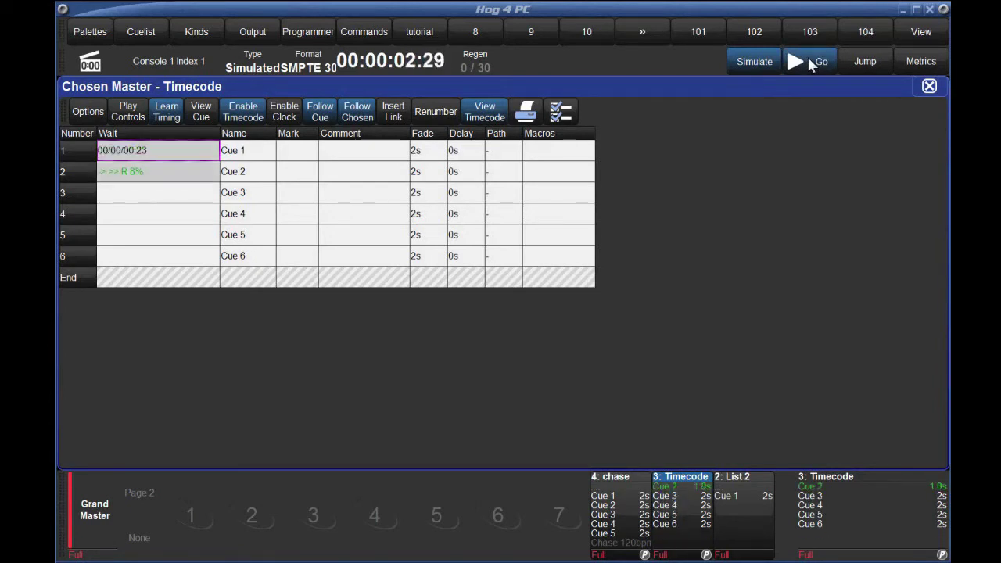
click(812, 66)
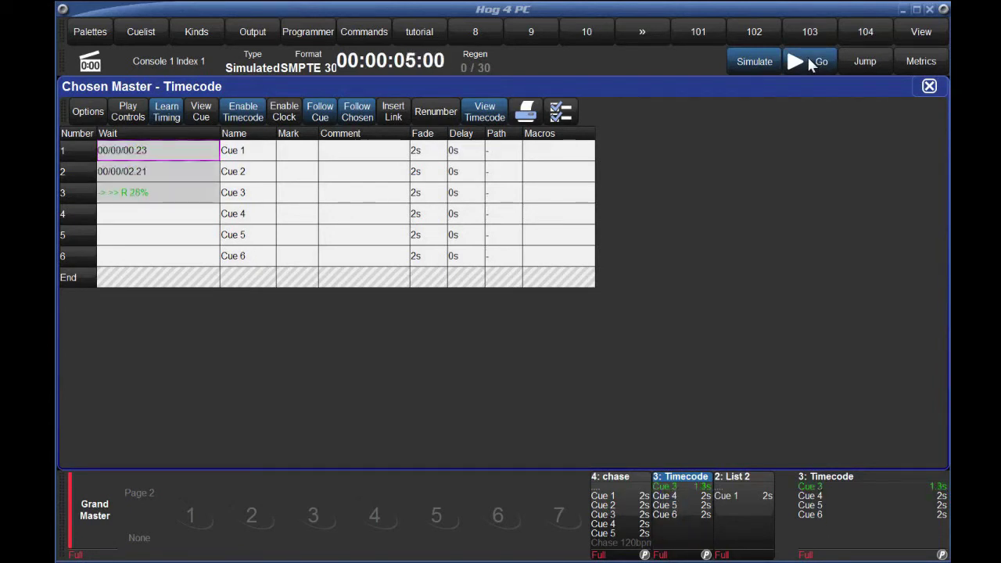
click(812, 66)
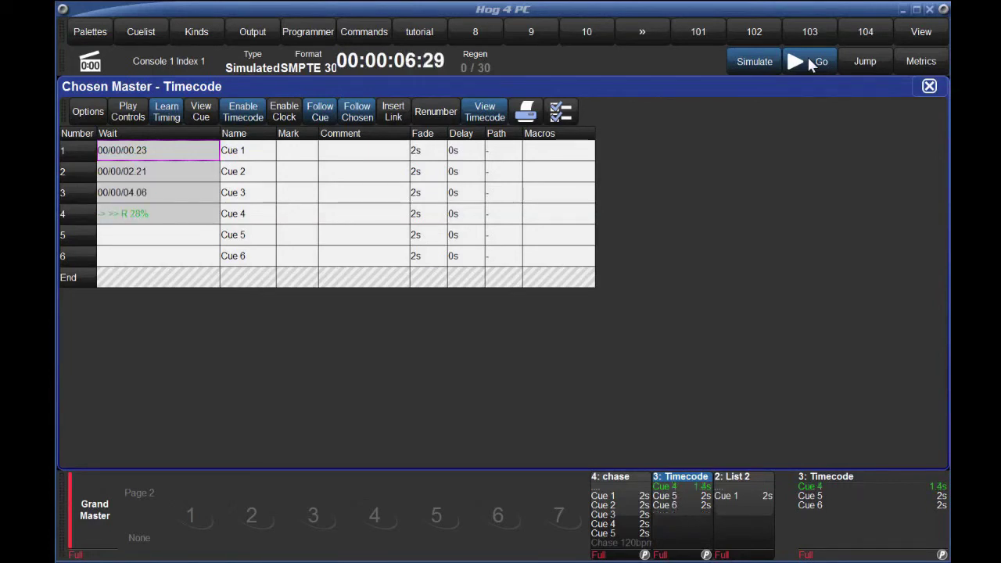
click(811, 65)
click(812, 65)
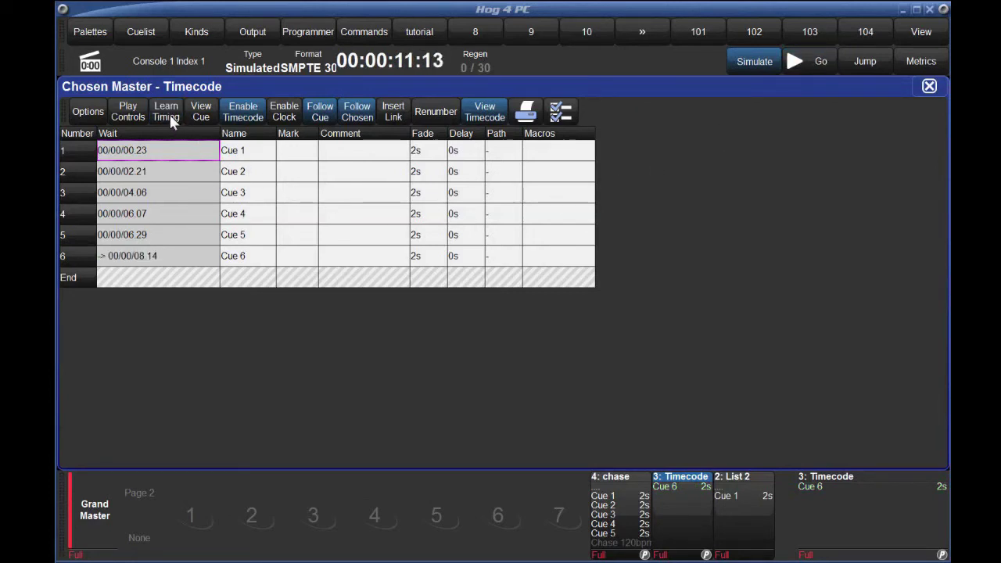
Reset the simulated timecode to 00/00/00.00 and run it to check that the learned waits trigger the cues
click(887, 543)
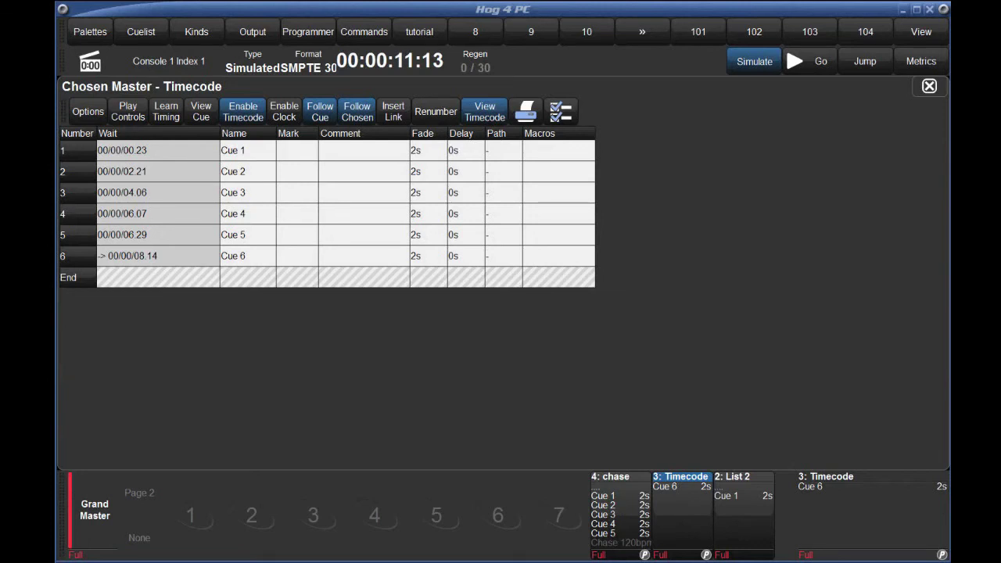
click(157, 150)
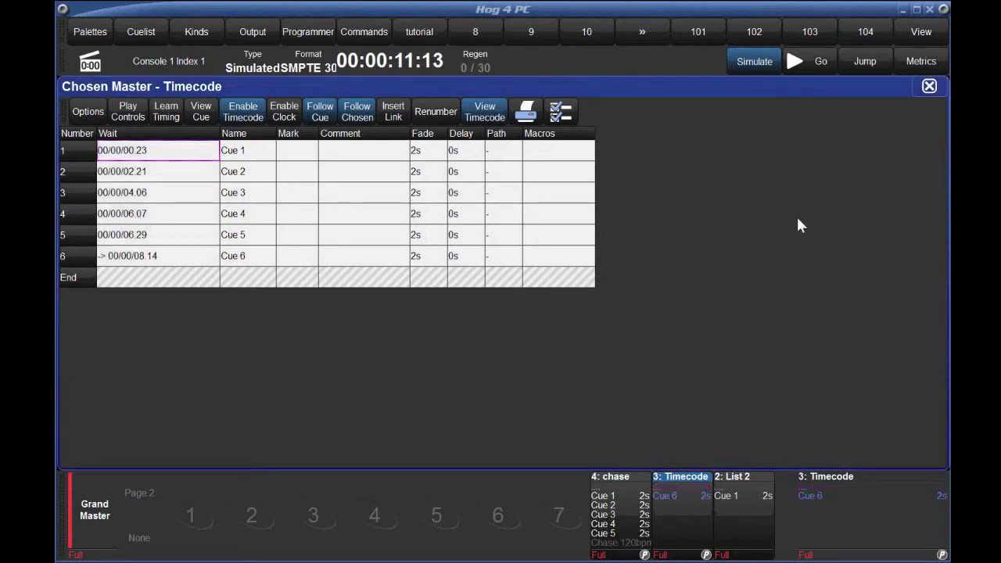
click(866, 55)
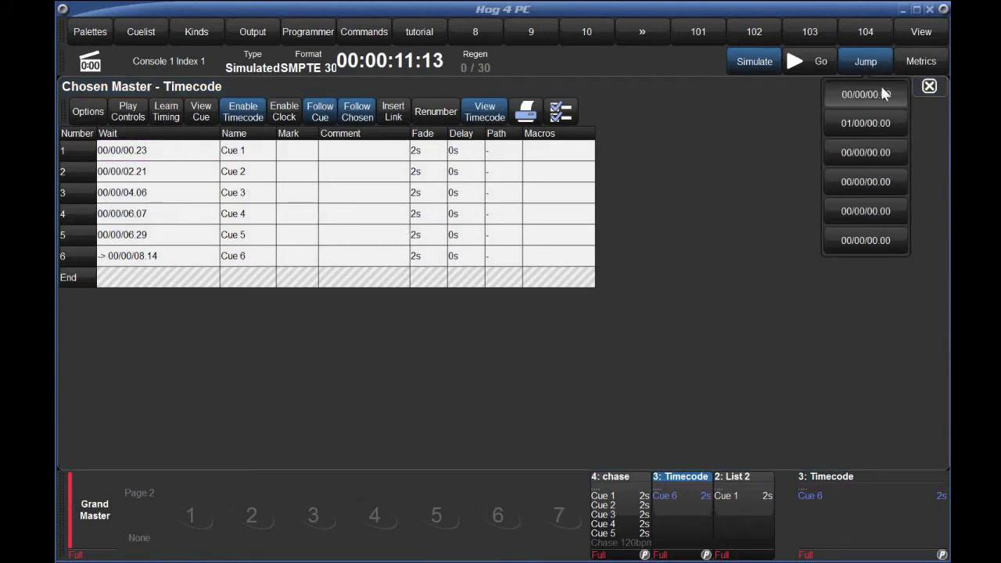
click(841, 94)
click(818, 62)
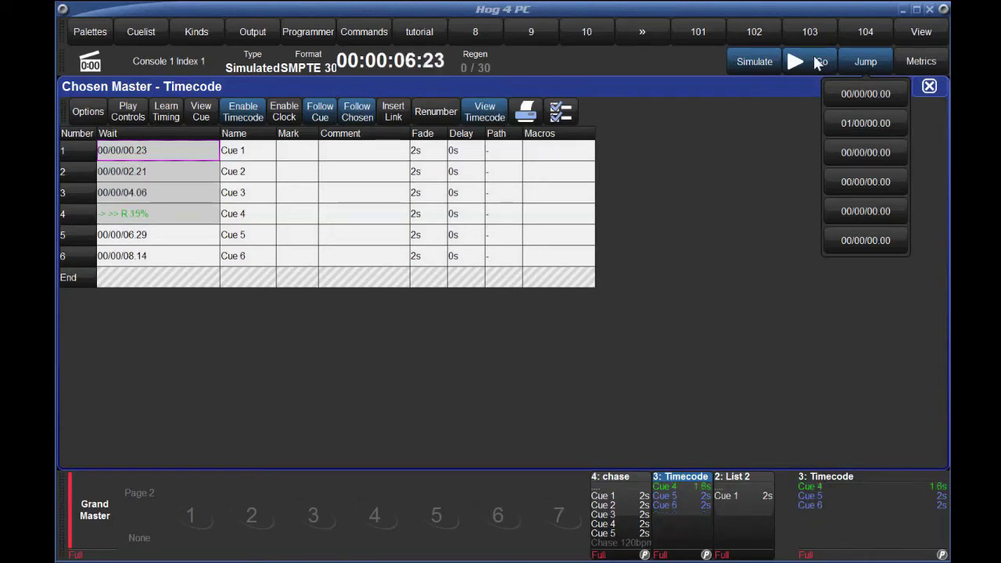
click(795, 61)
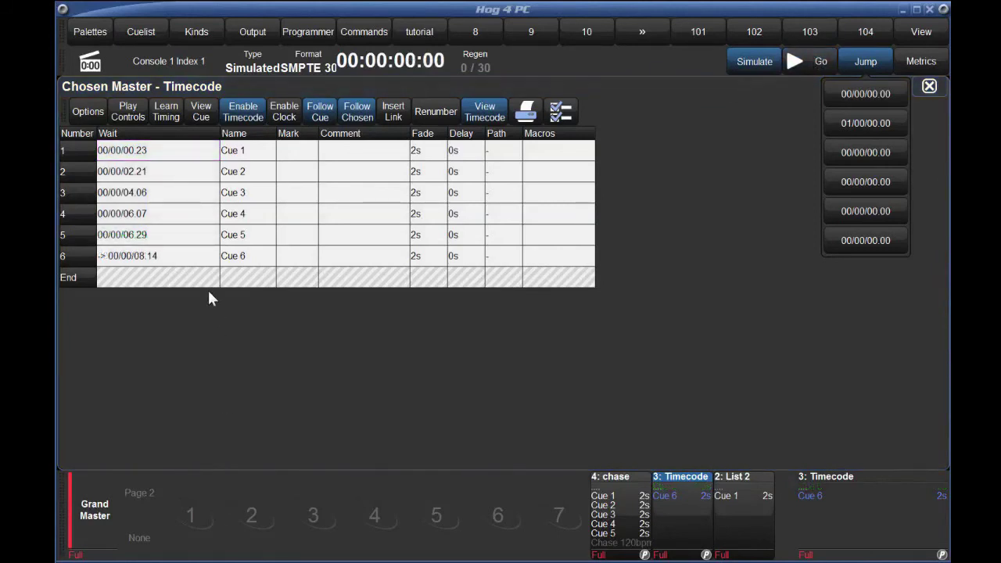
Set cue 1's timecode wait to 00/00/00.15
click(195, 156)
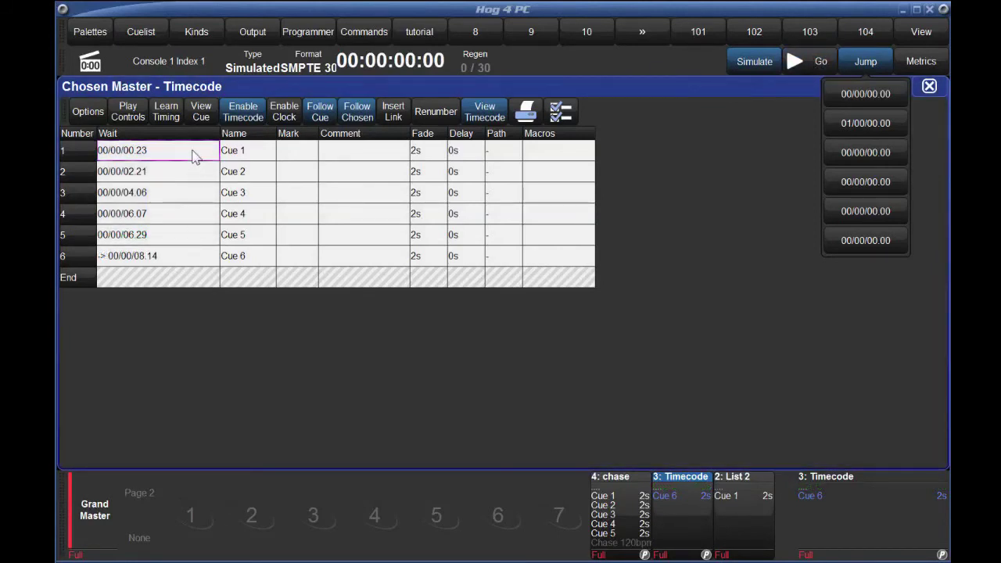
click(195, 157)
key(End)
key(BackSpace)
key(BackSpace)
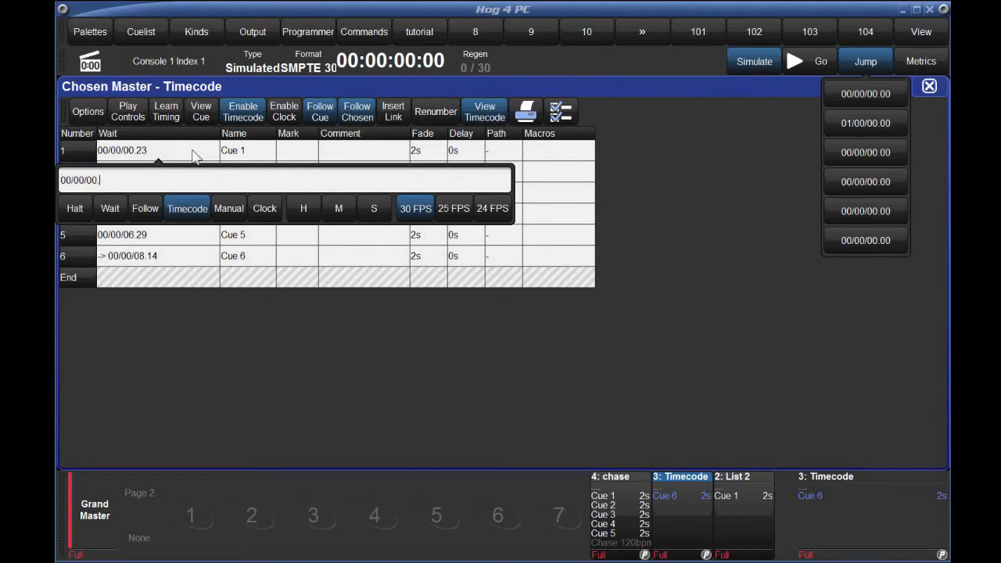
text(15)
key(Return)
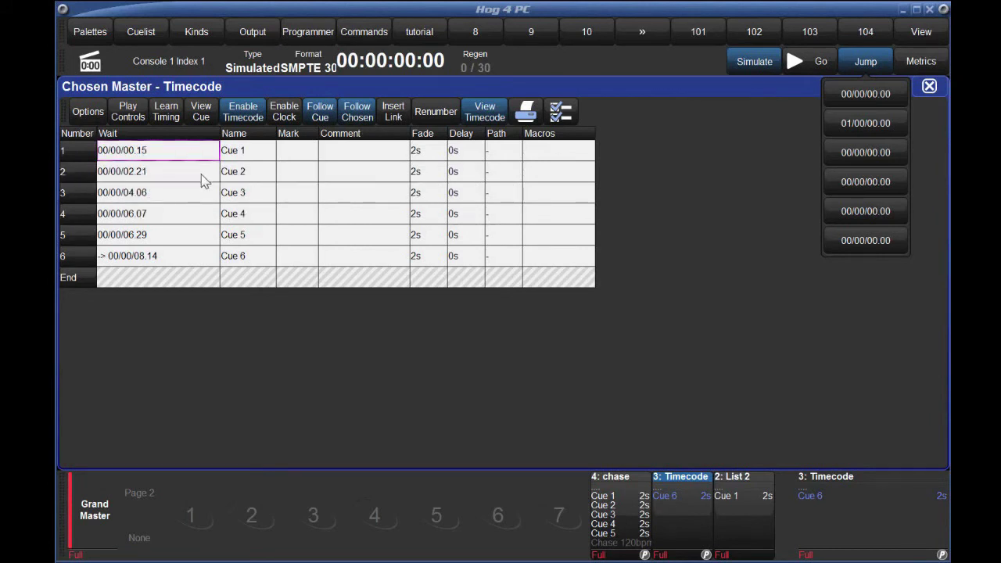
Shift the timecode waits of cues 2 to 5 together by setting cue 2's value to 00/00/04.21
drag(201, 180, 196, 235)
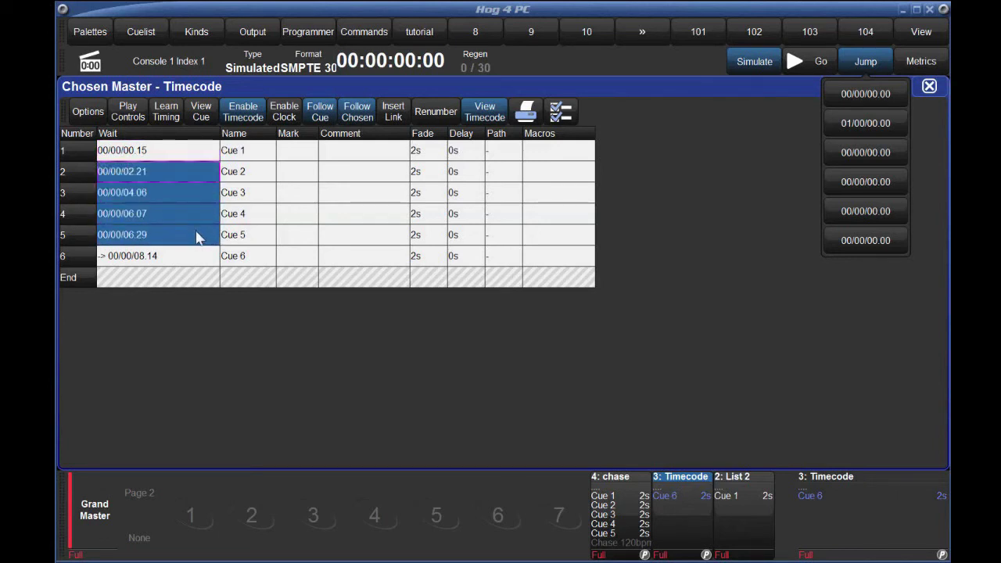
click(197, 235)
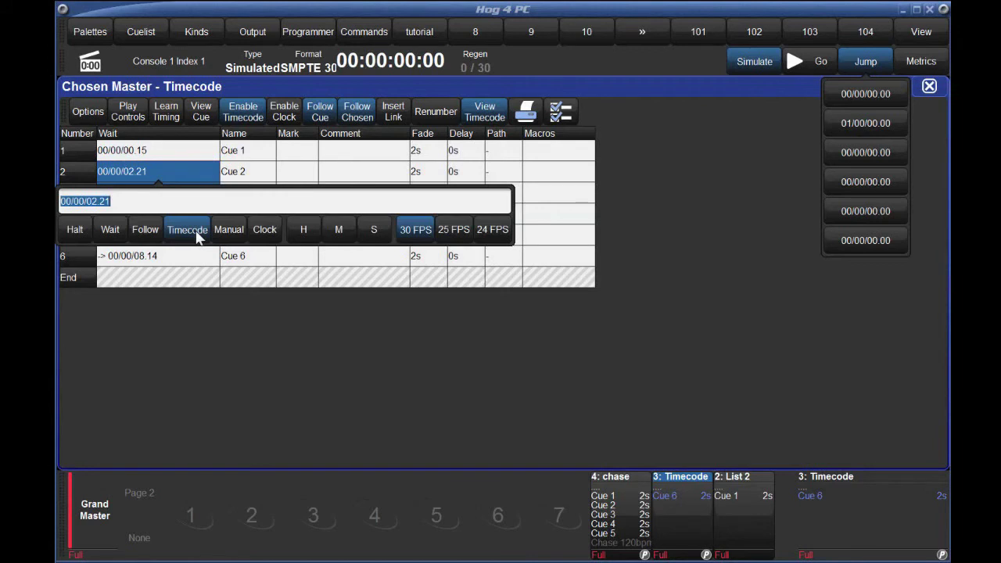
key(End)
key(Left)
key(Left)
key(Left)
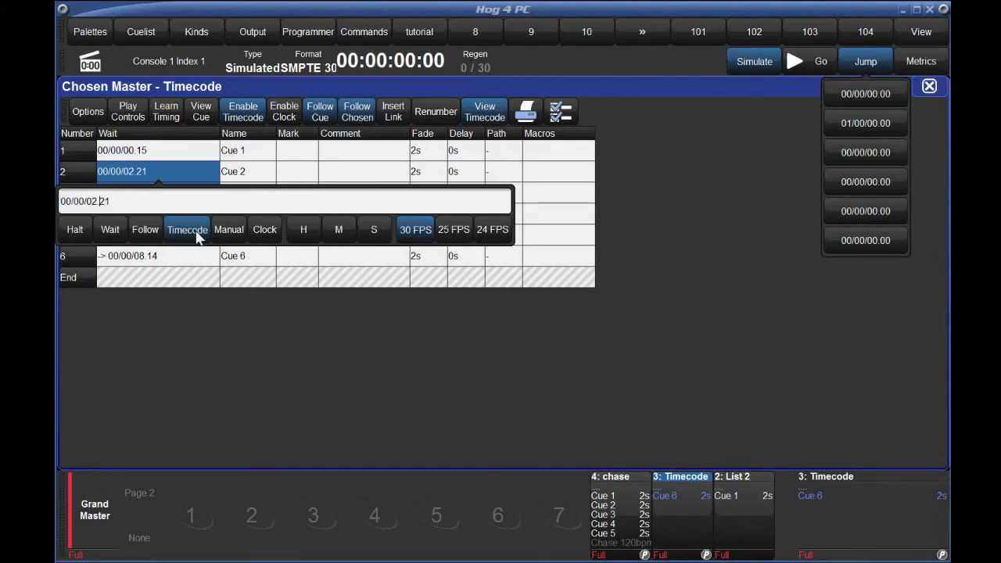
key(BackSpace)
text(4)
key(Return)
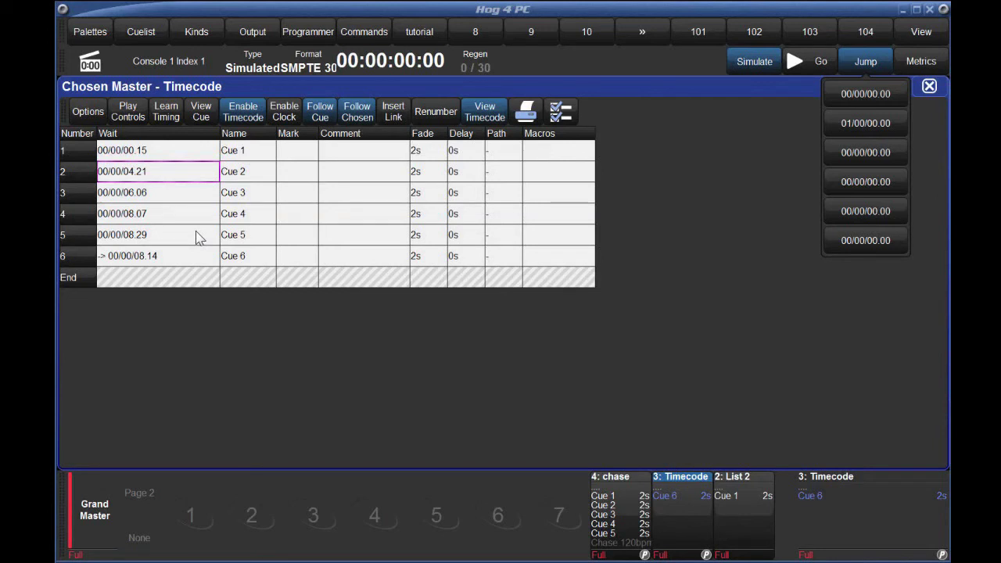
key(Escape)
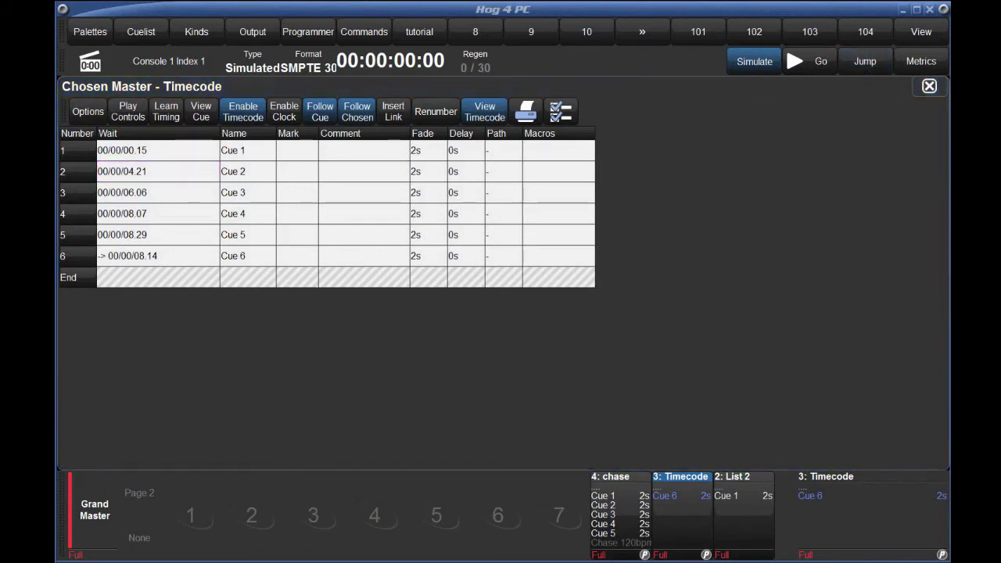
Add the Go cueList macro GL4 to cue 3
click(559, 193)
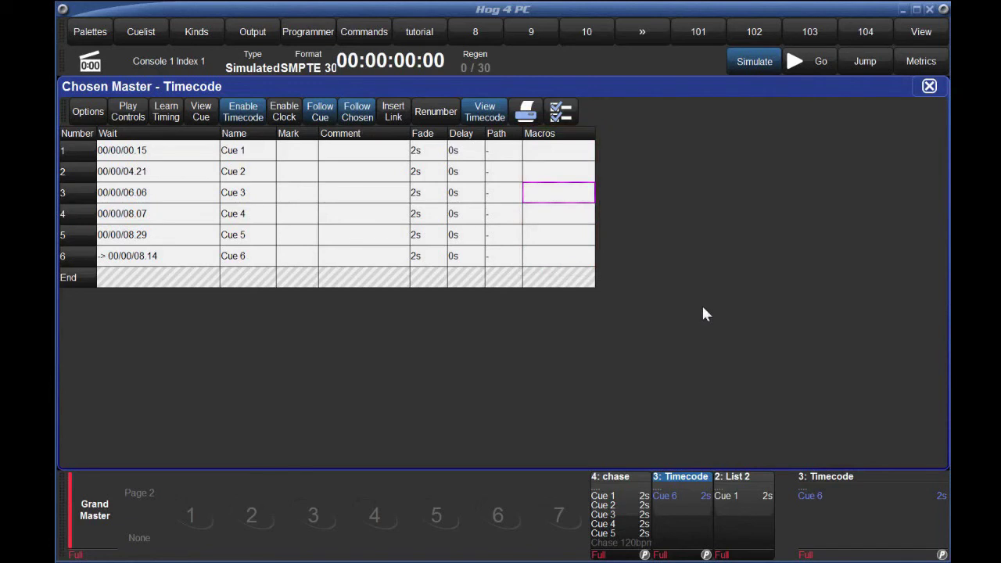
click(577, 203)
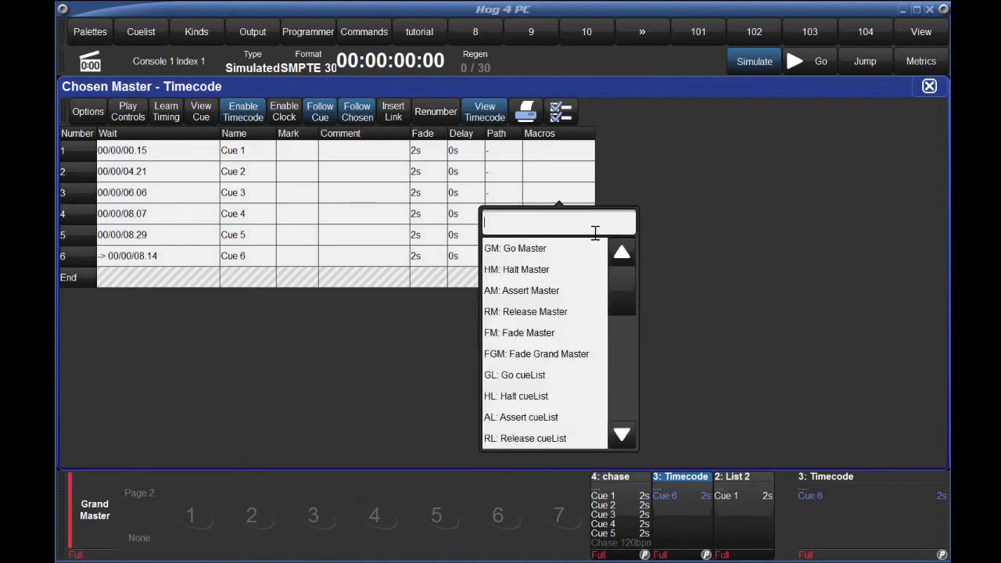
click(545, 380)
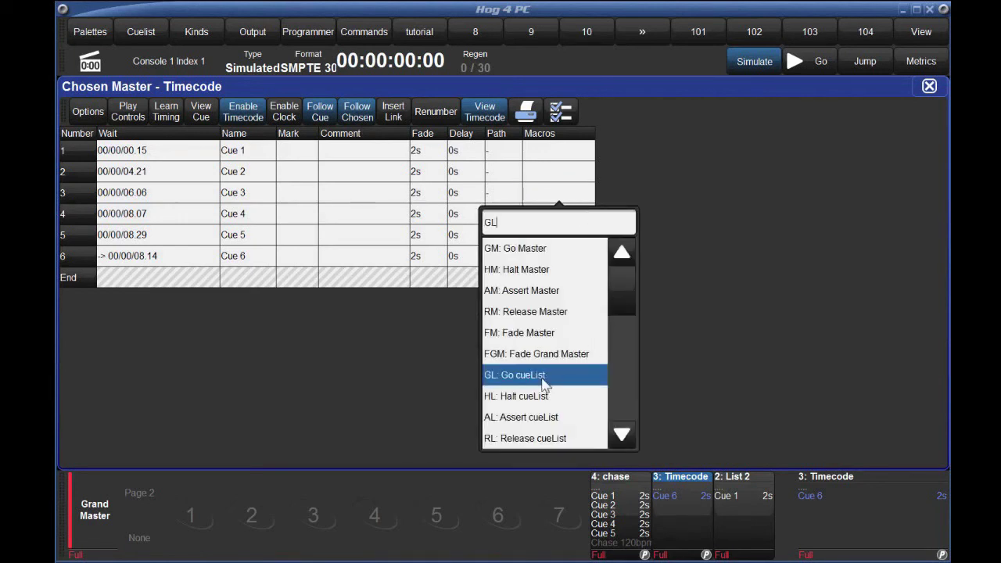
text(4)
key(Return)
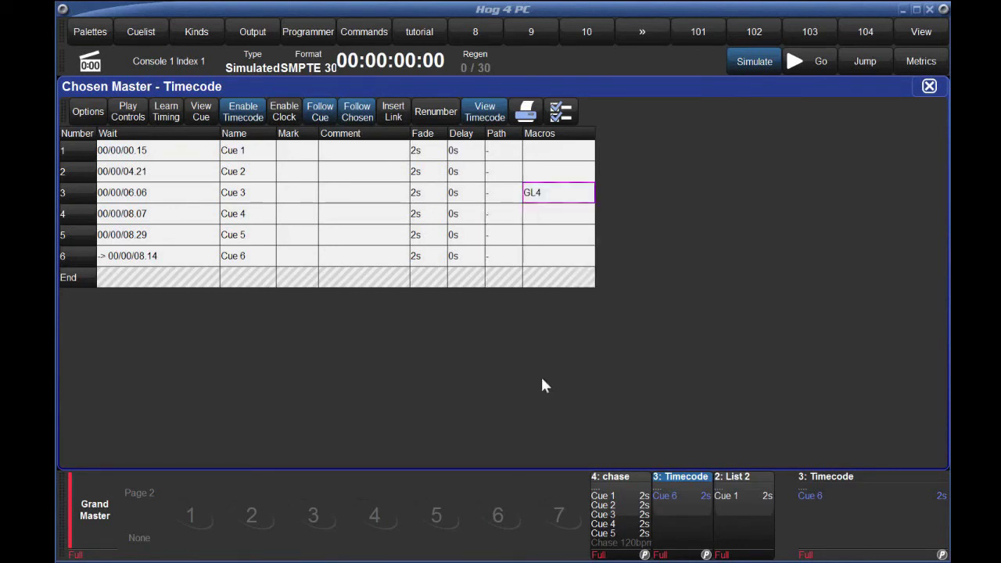
Examine the timecode-related macro commands available for cue 4 without assigning one
click(568, 224)
click(568, 224)
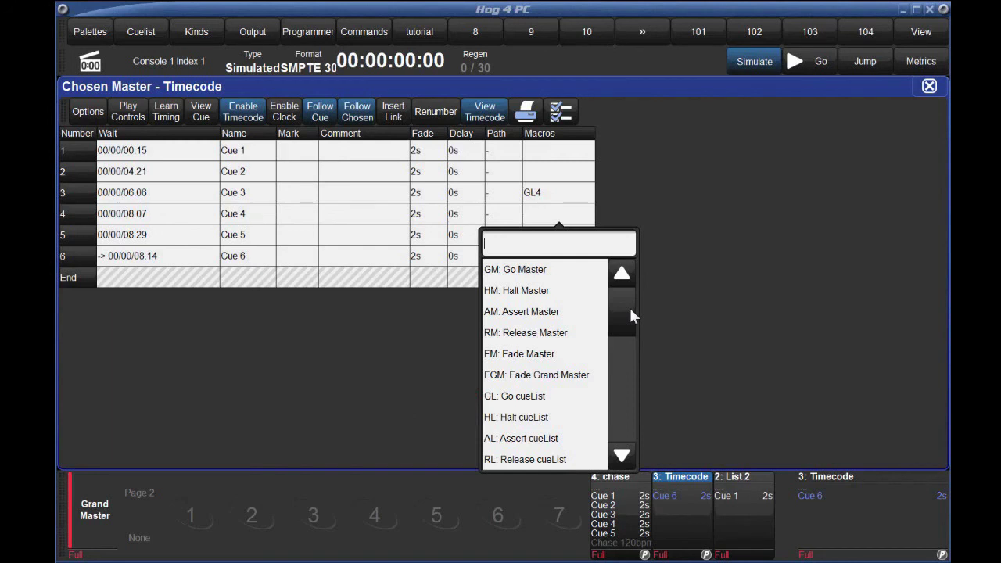
drag(621, 310, 618, 373)
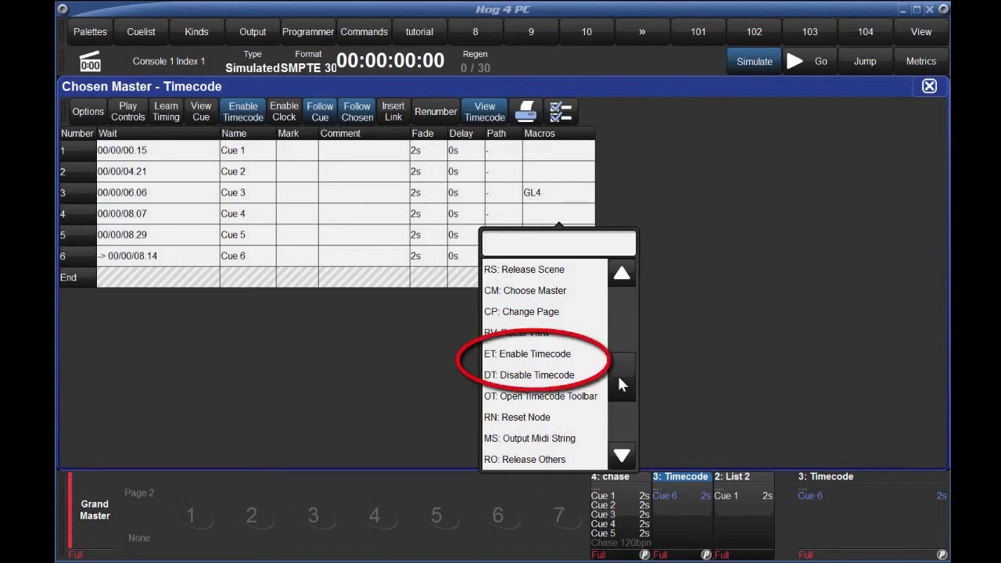
drag(619, 380, 619, 417)
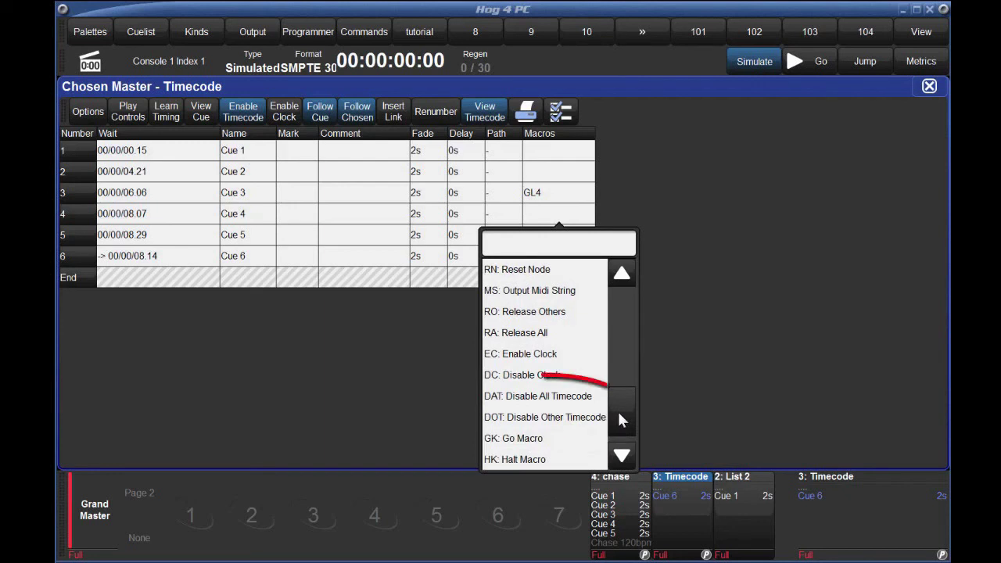
click(657, 267)
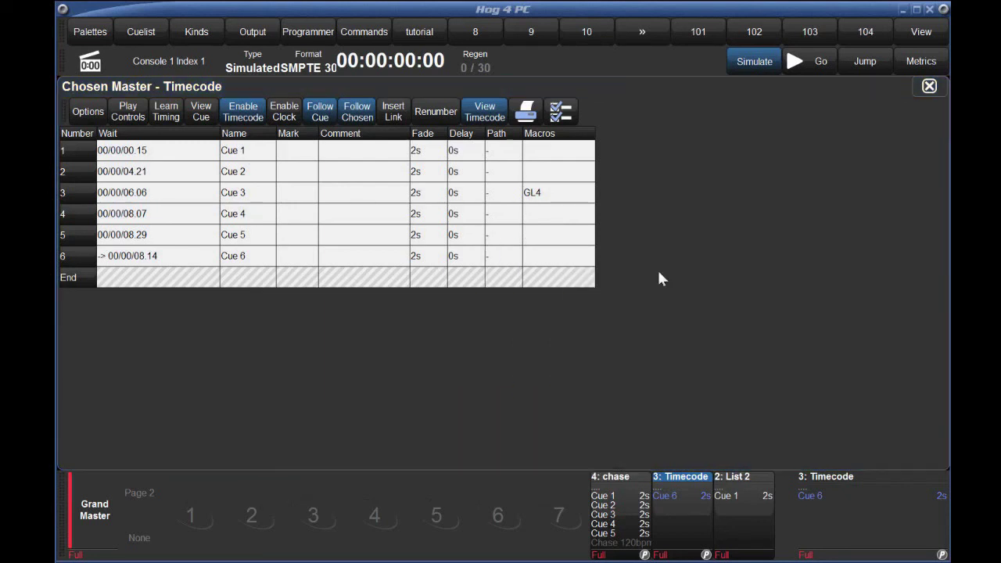
Open the macro choices for cue 6 and locate the timecode commands
click(556, 258)
click(556, 258)
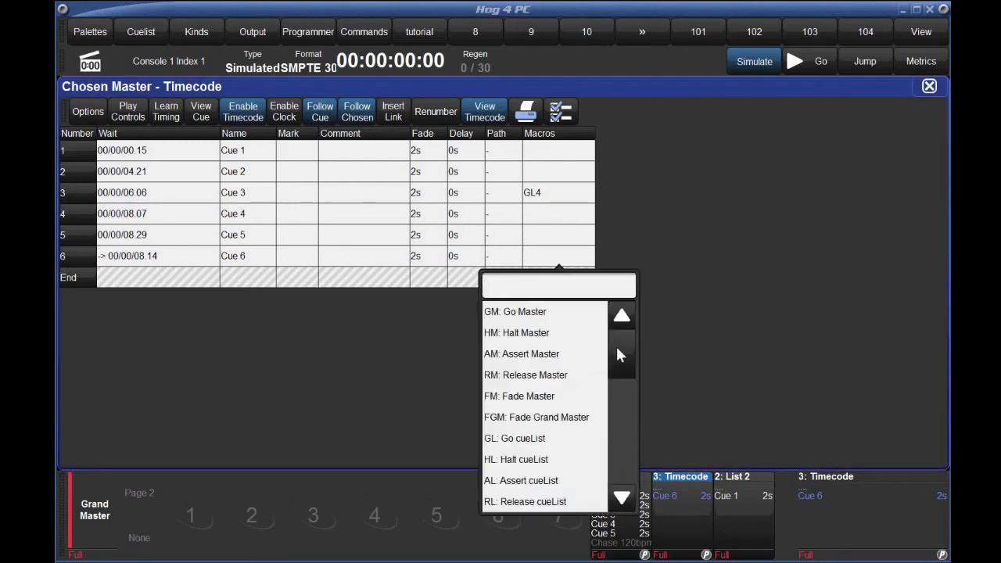
drag(616, 344, 616, 414)
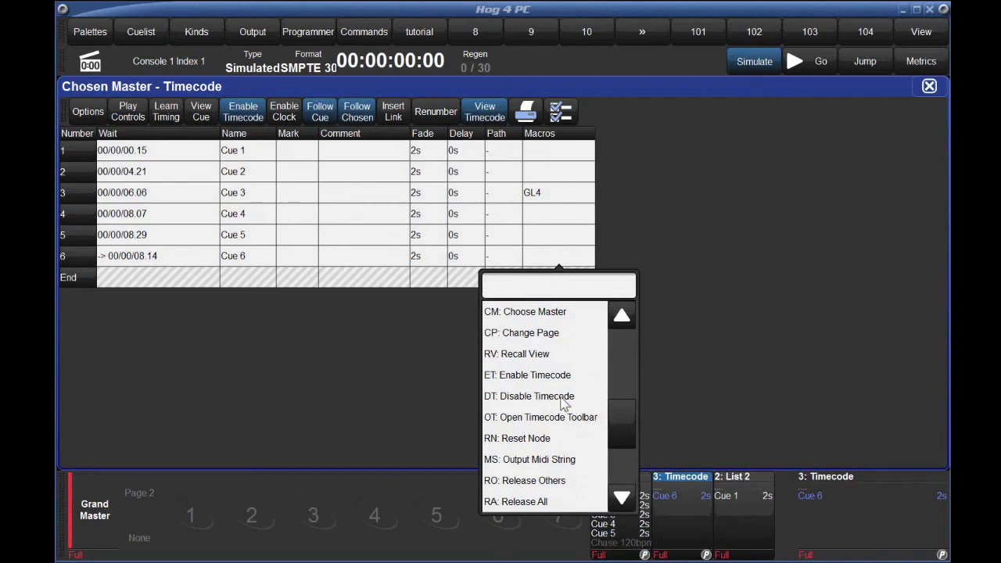